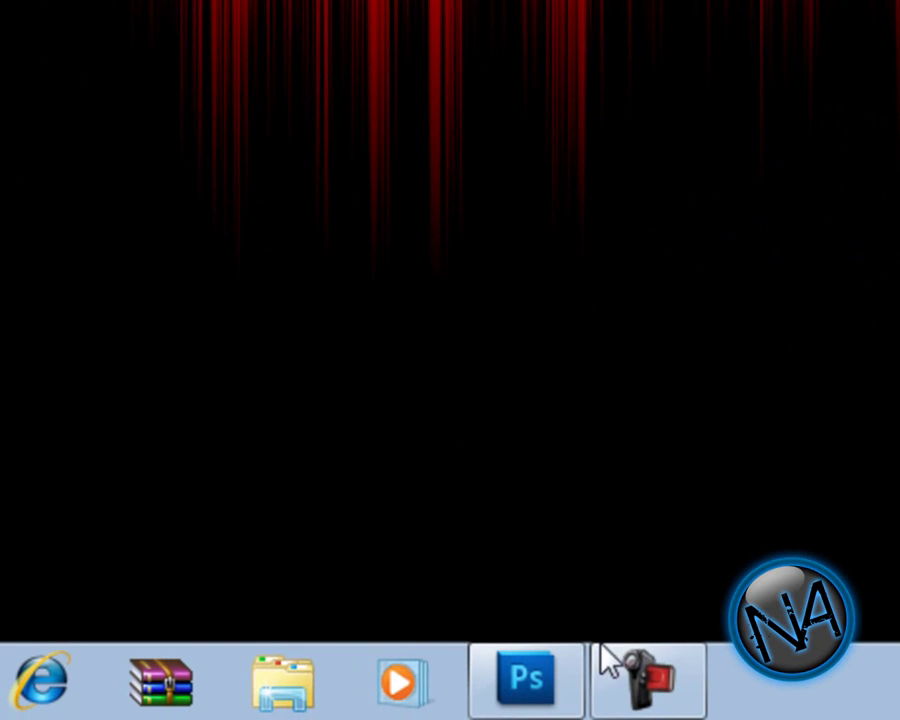
# Step: Create a new 1280 × 1024 px, 72 ppi RGB document with a white background
pyautogui.moveTo(532, 679)
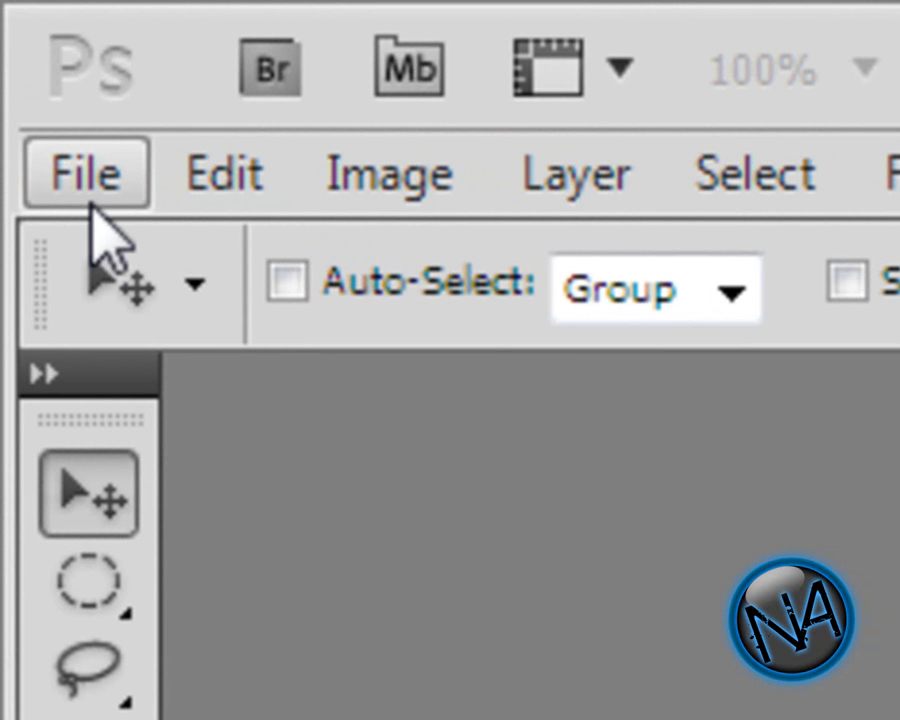
pyautogui.click(160, 172)
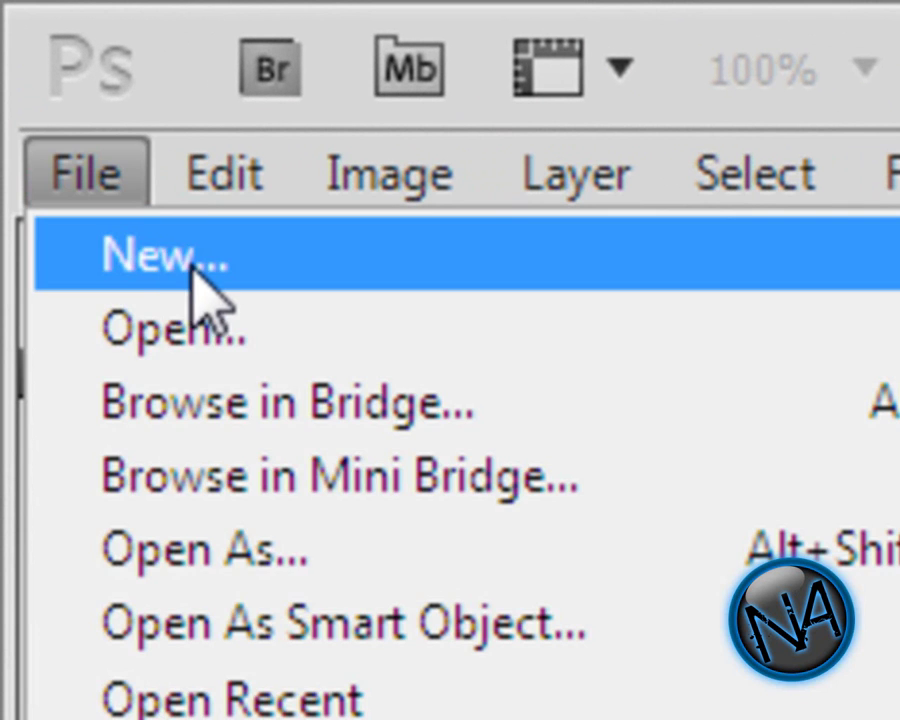
pyautogui.click(197, 252)
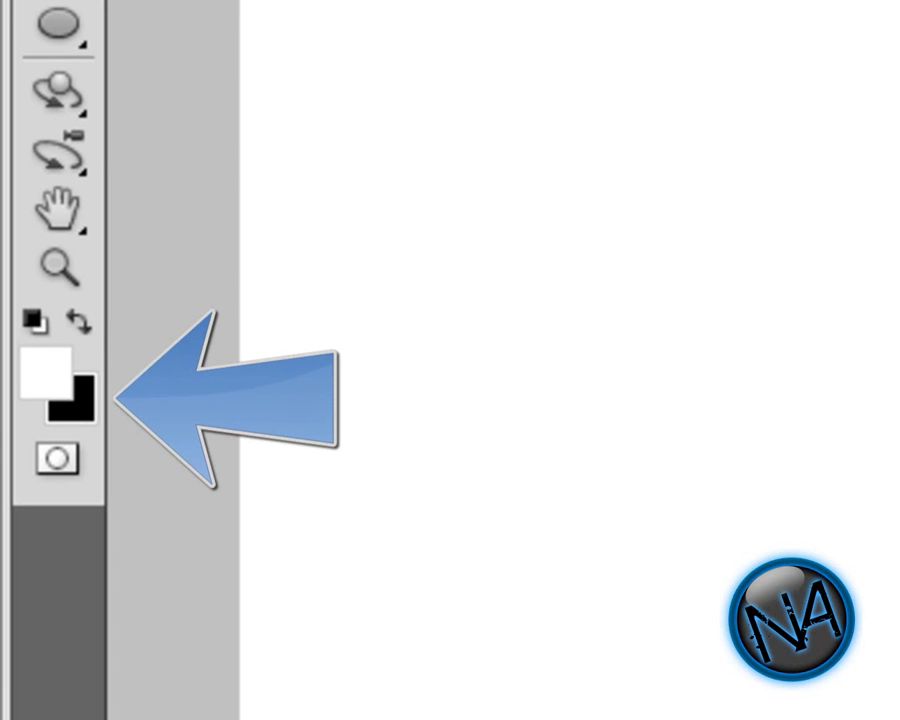
# Step: Make black the foreground colour and fill the whole canvas with it
pyautogui.click(79, 322)
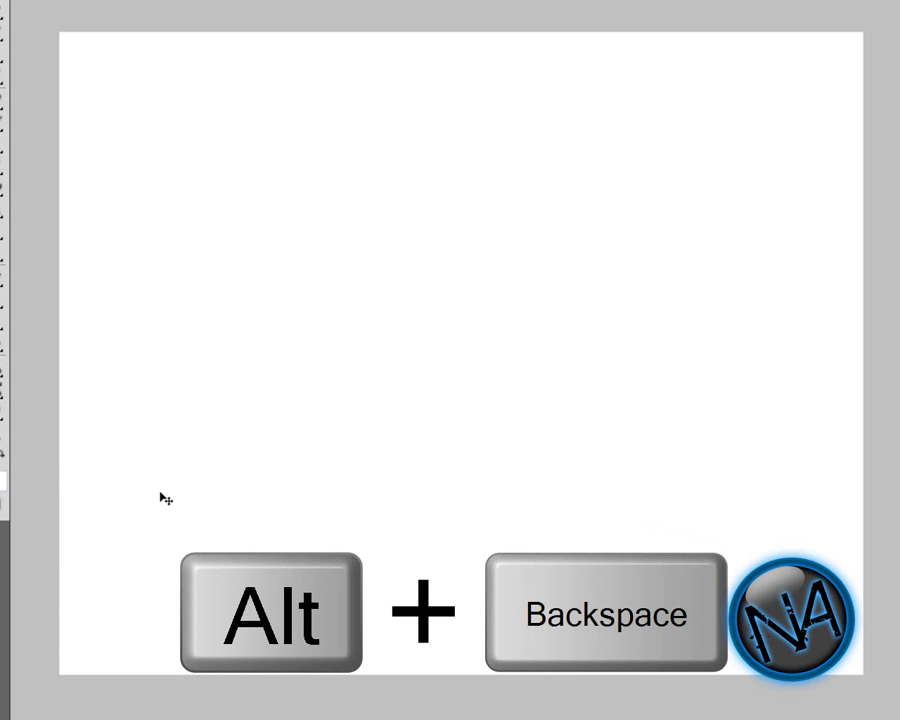
pyautogui.hotkey('alt', 'BackSpace')
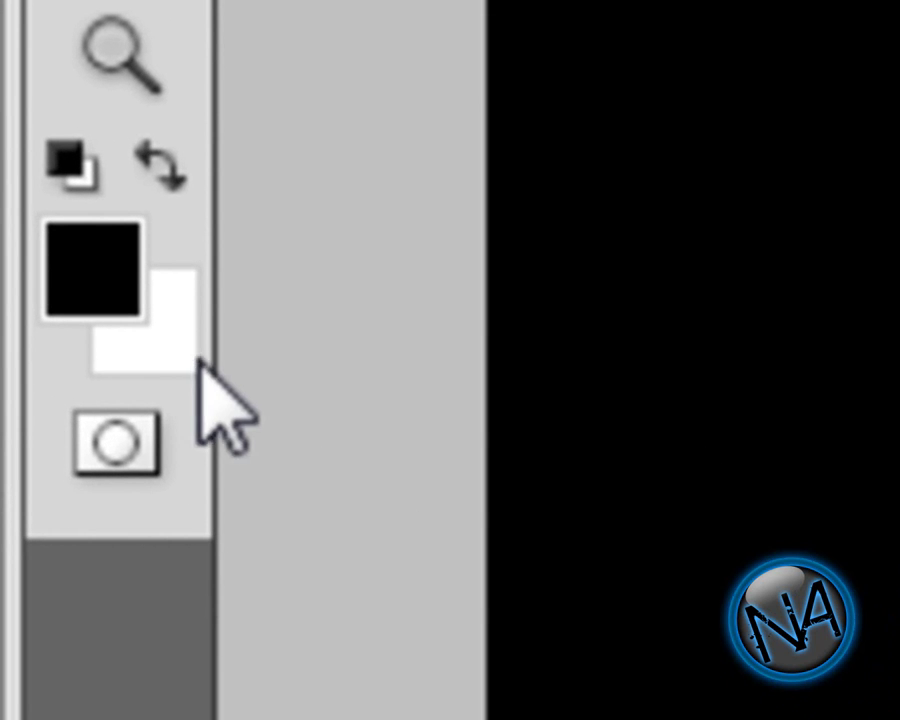
# Step: Swap the colours so white becomes the foreground colour
pyautogui.click(172, 181)
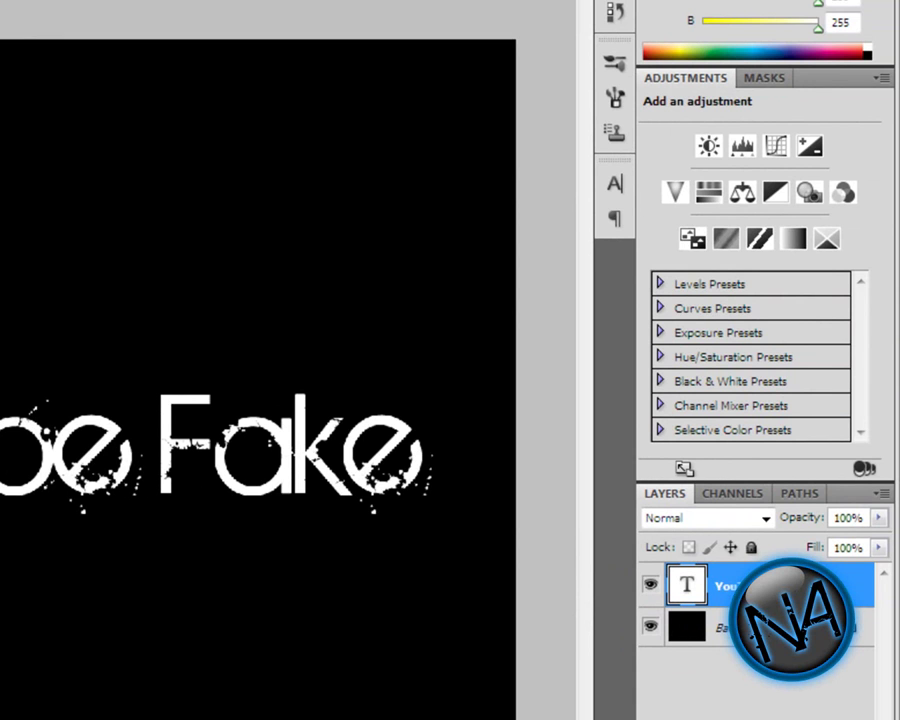
# Step: Duplicate the YouTube Fake layer as 'YouTube Fake copy', then reselect the original layer
pyautogui.rightClick(695, 585)
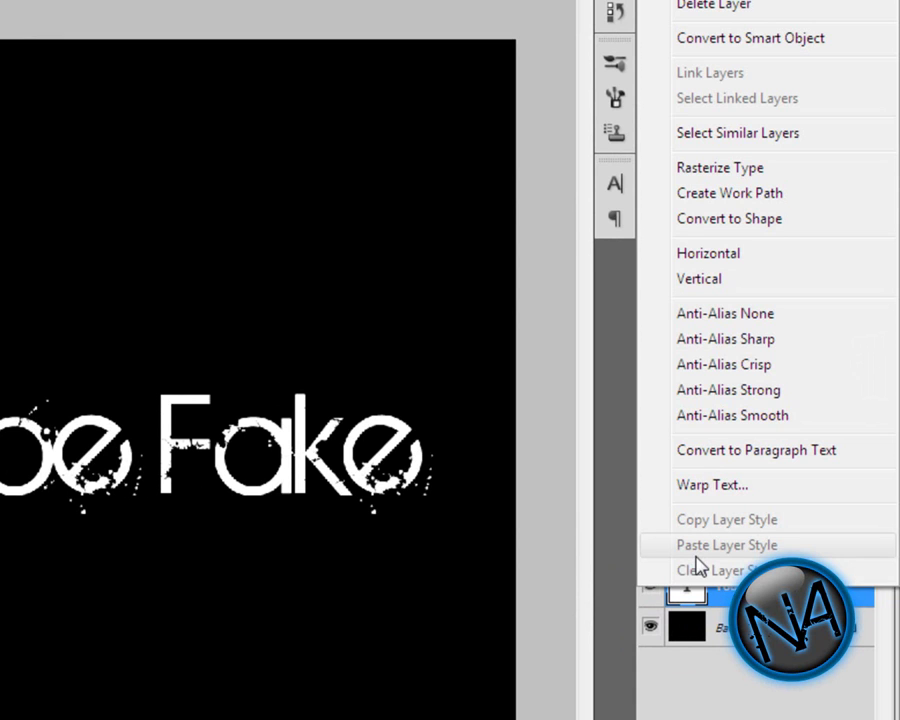
pyautogui.click(697, 566)
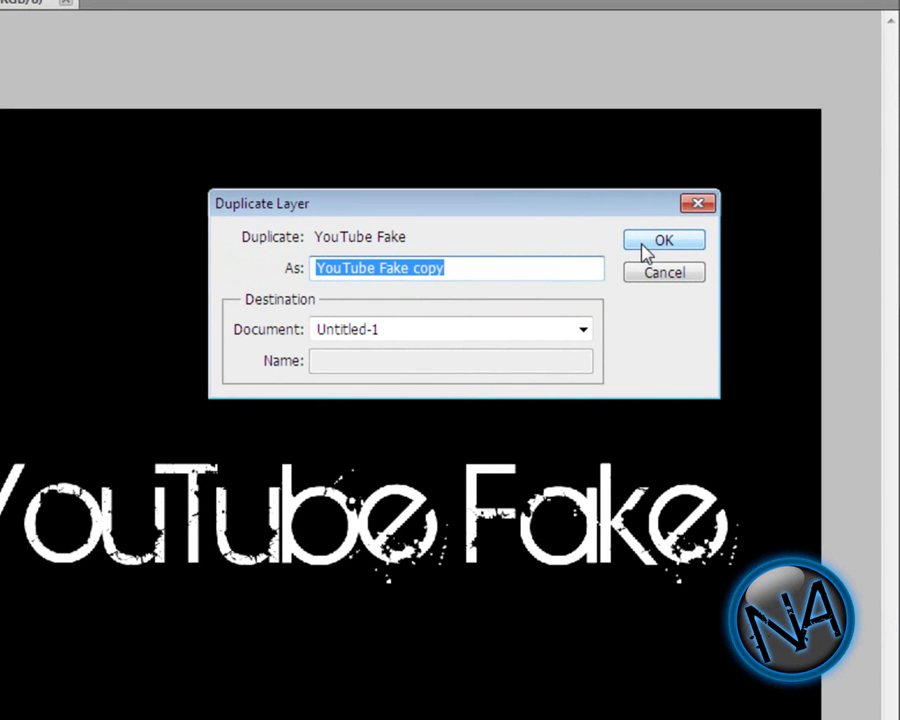
pyautogui.click(645, 252)
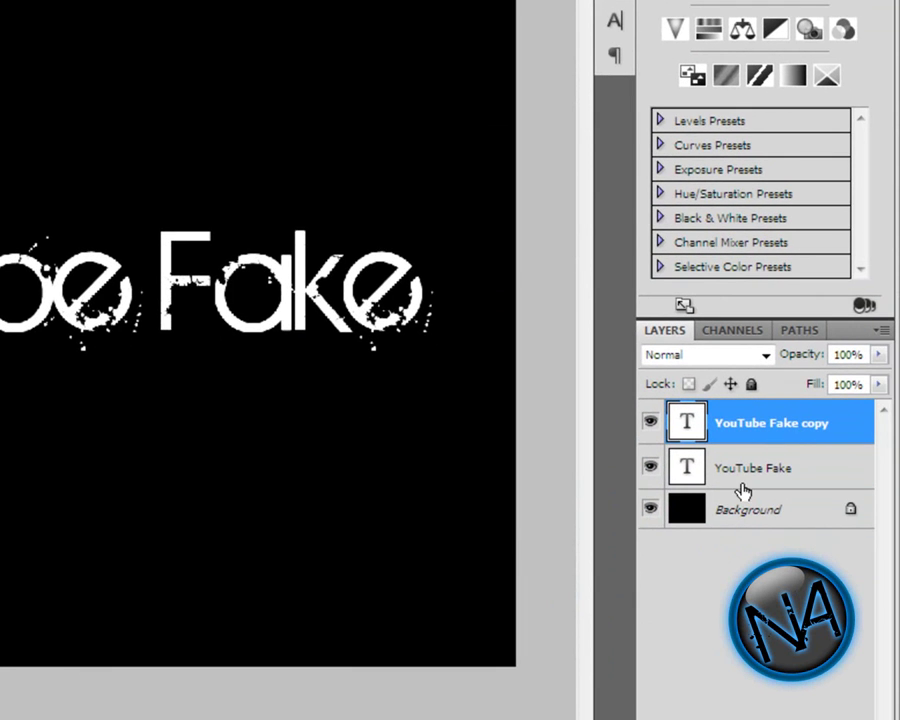
pyautogui.click(743, 476)
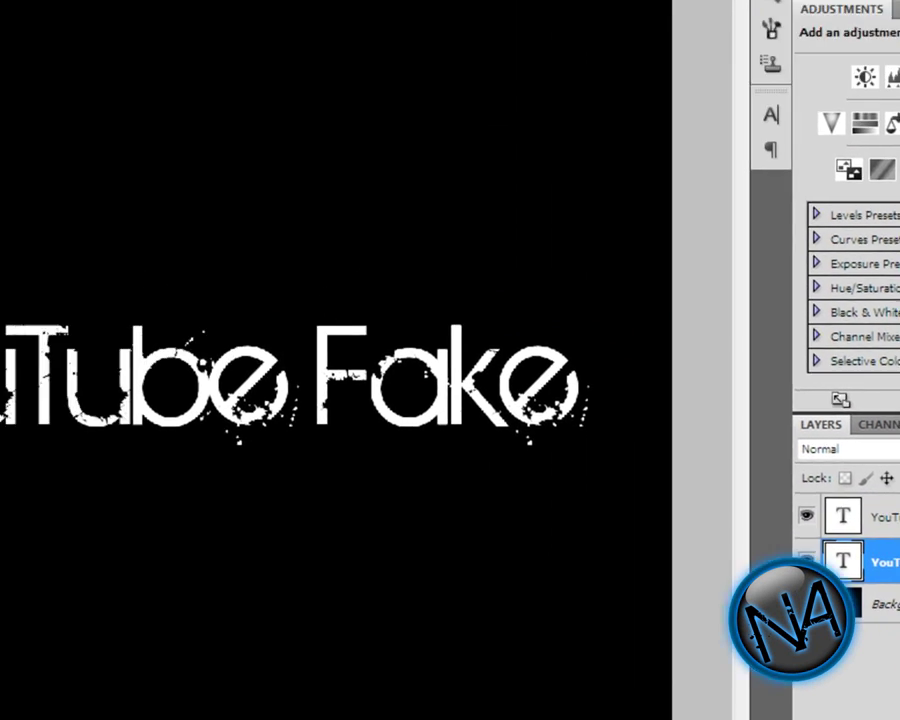
pyautogui.click(266, 42)
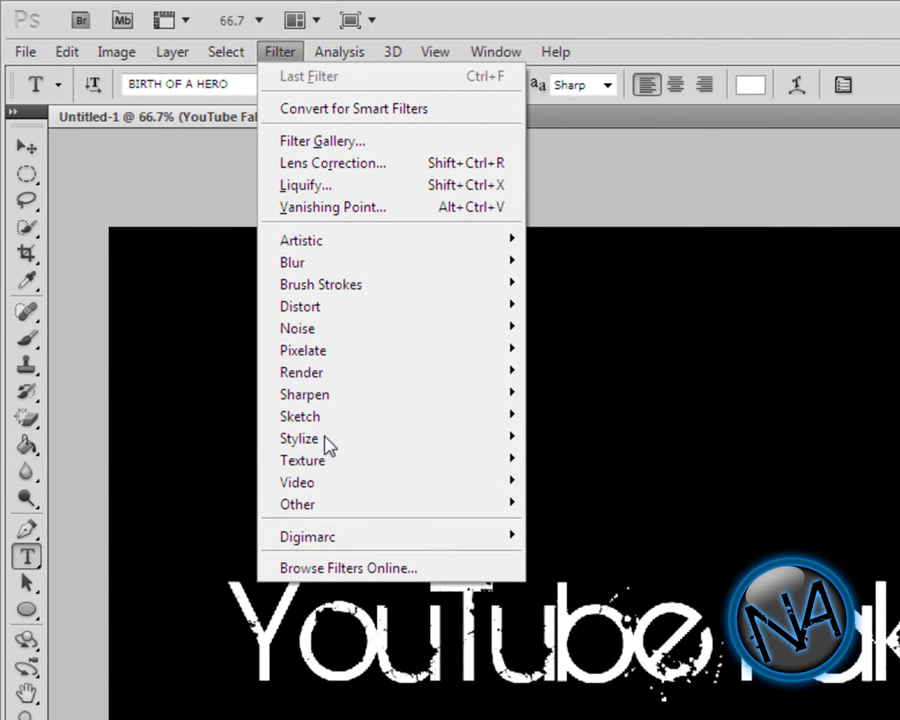
# Step: Rasterize the YouTube Fake layer and apply Stylize > Wind from the right
pyautogui.moveTo(325, 440)
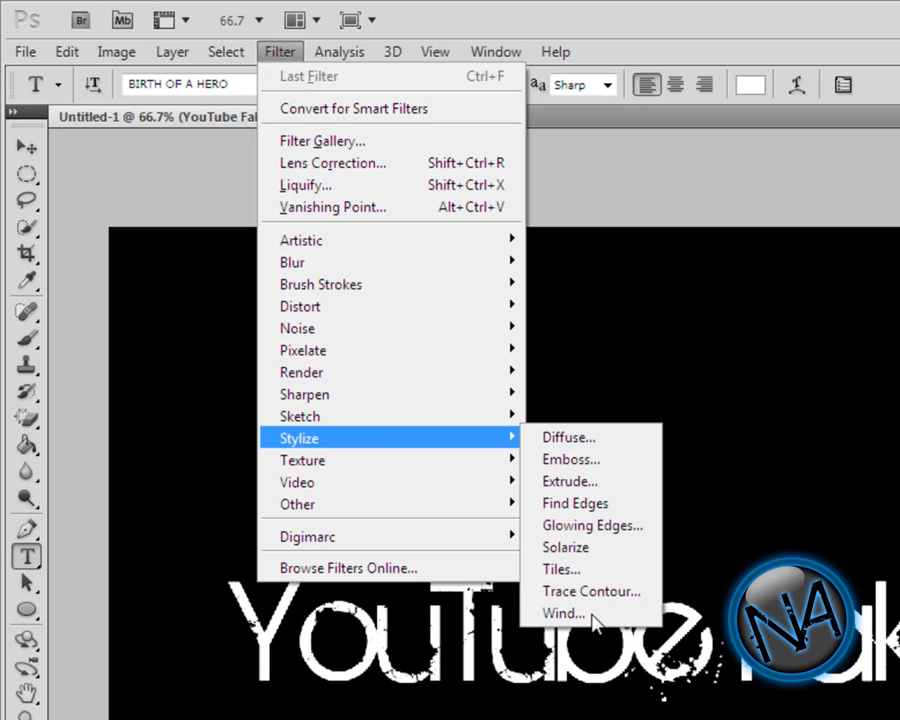
pyautogui.click(592, 615)
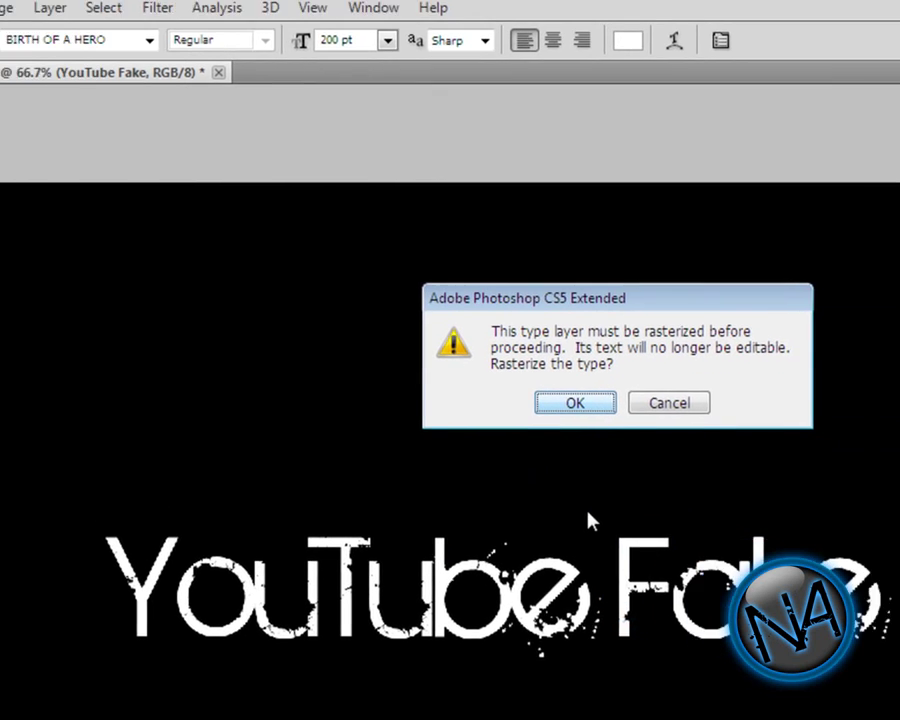
pyautogui.press('Return')
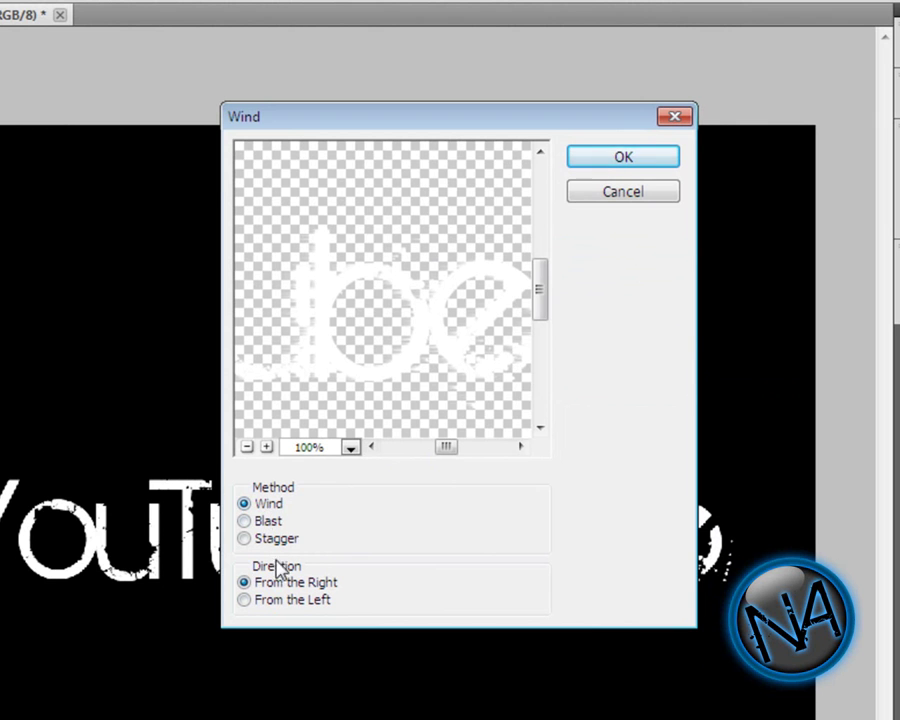
pyautogui.click(292, 588)
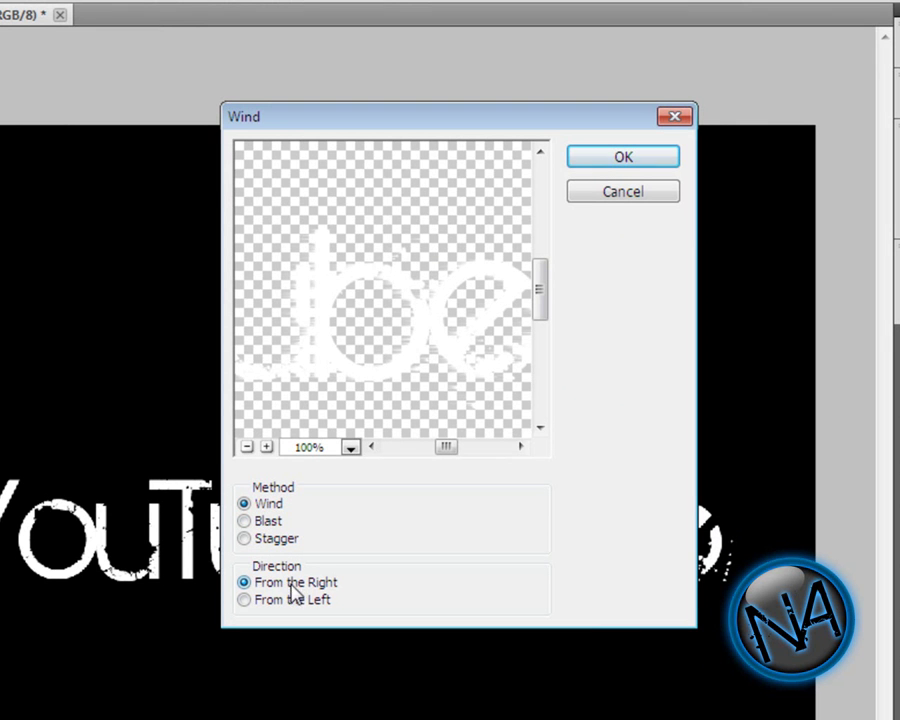
pyautogui.click(623, 160)
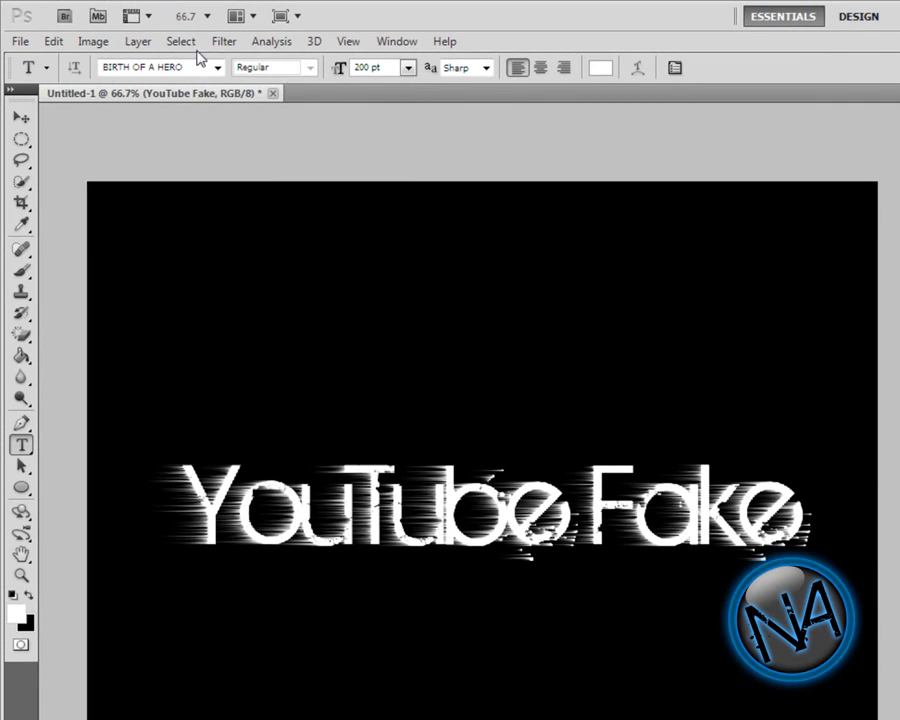
# Step: Apply Wind from the left, then repeat it with Ctrl+F for longer streaks
pyautogui.click(226, 42)
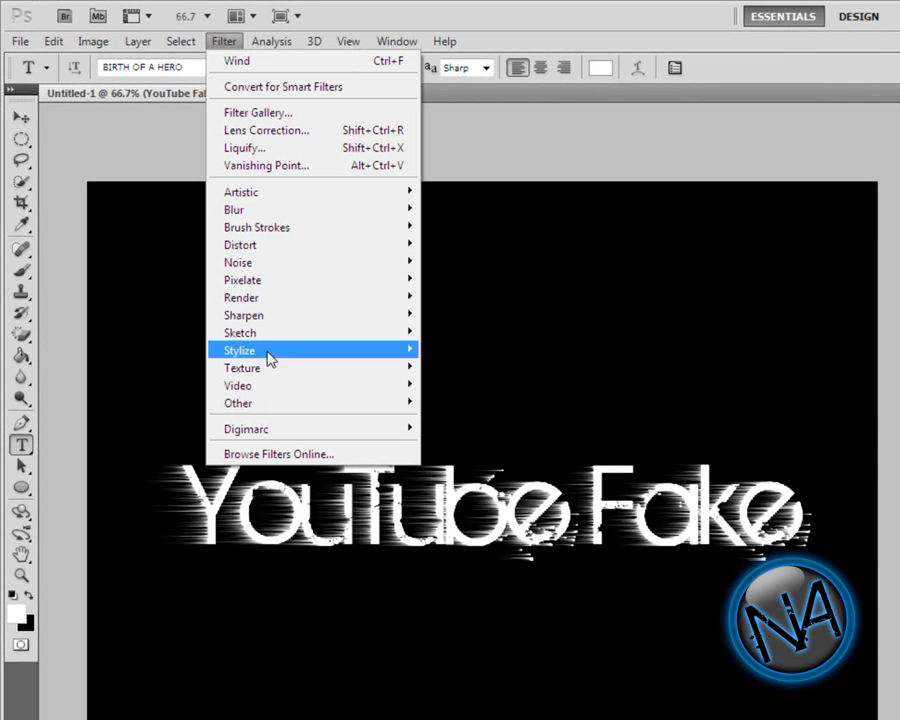
pyautogui.moveTo(343, 353)
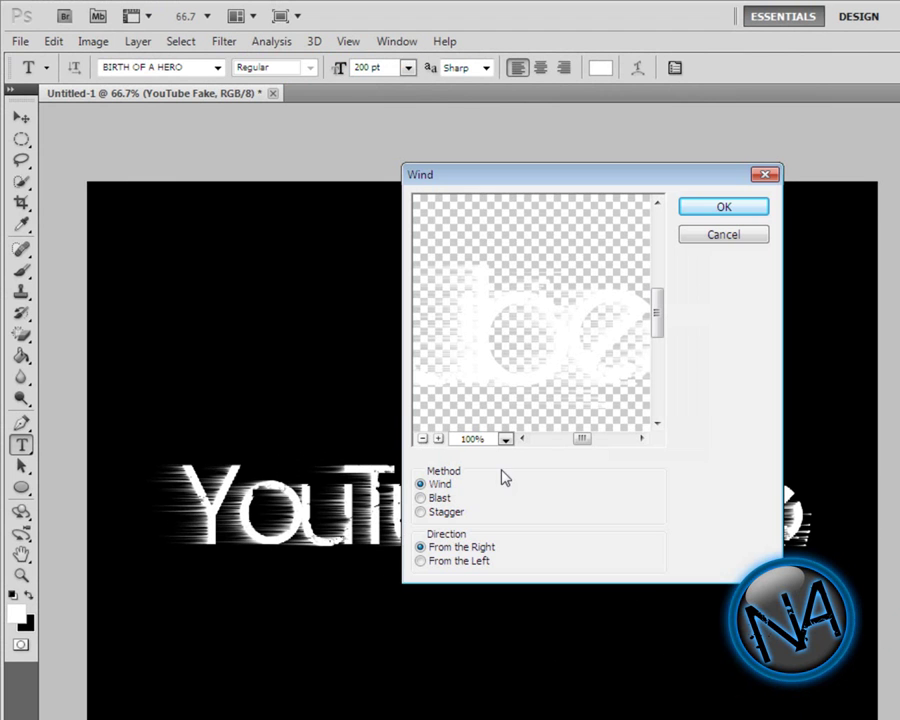
pyautogui.click(448, 562)
pyautogui.click(744, 207)
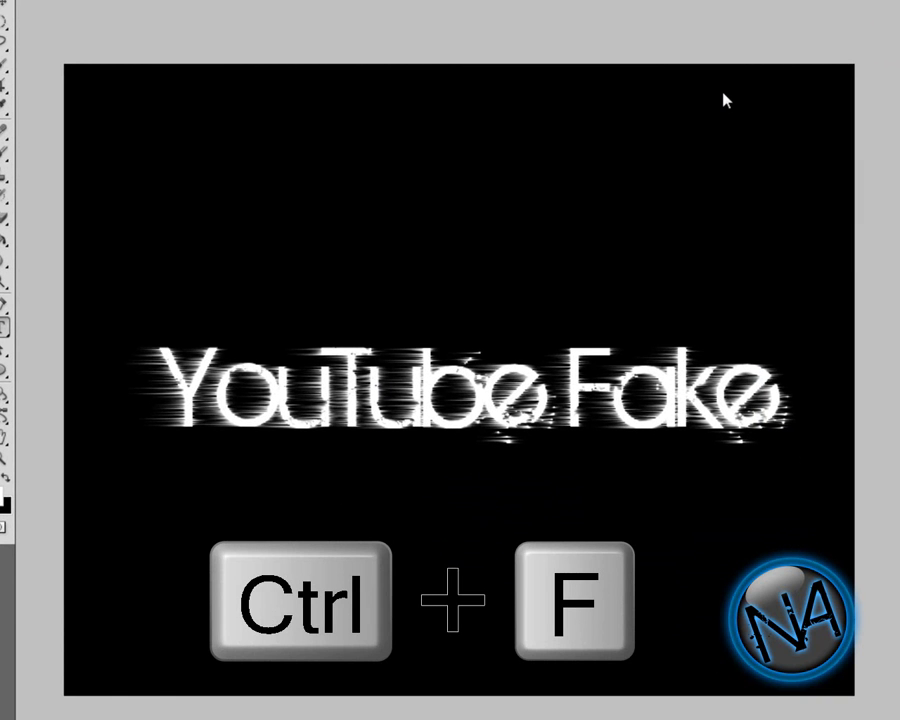
pyautogui.hotkey('ctrl', 'f')
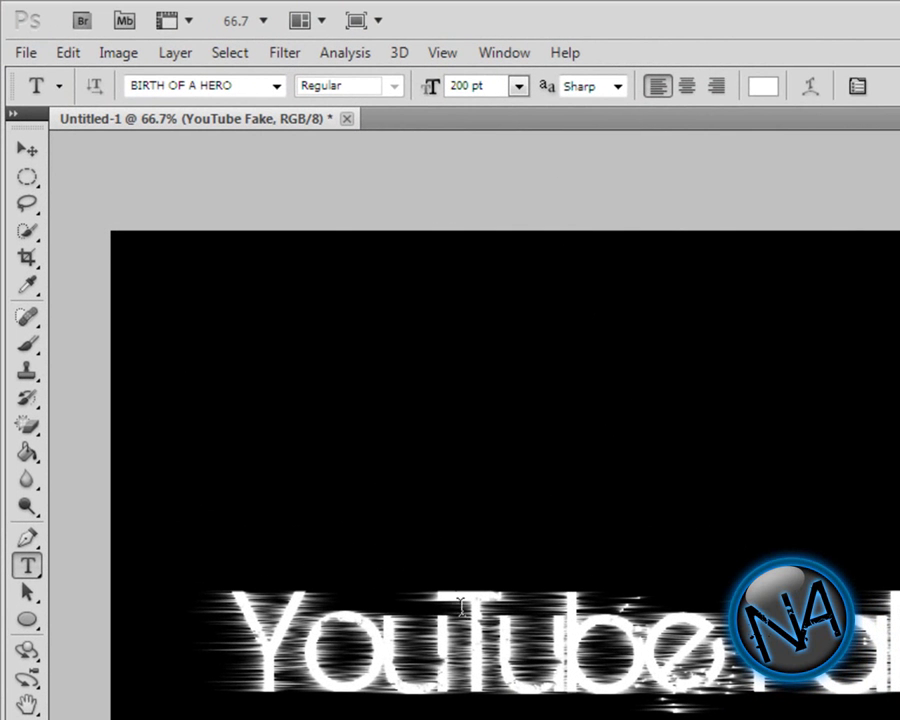
# Step: Rotate the canvas 90° counter-clockwise so the text runs vertically
pyautogui.click(130, 56)
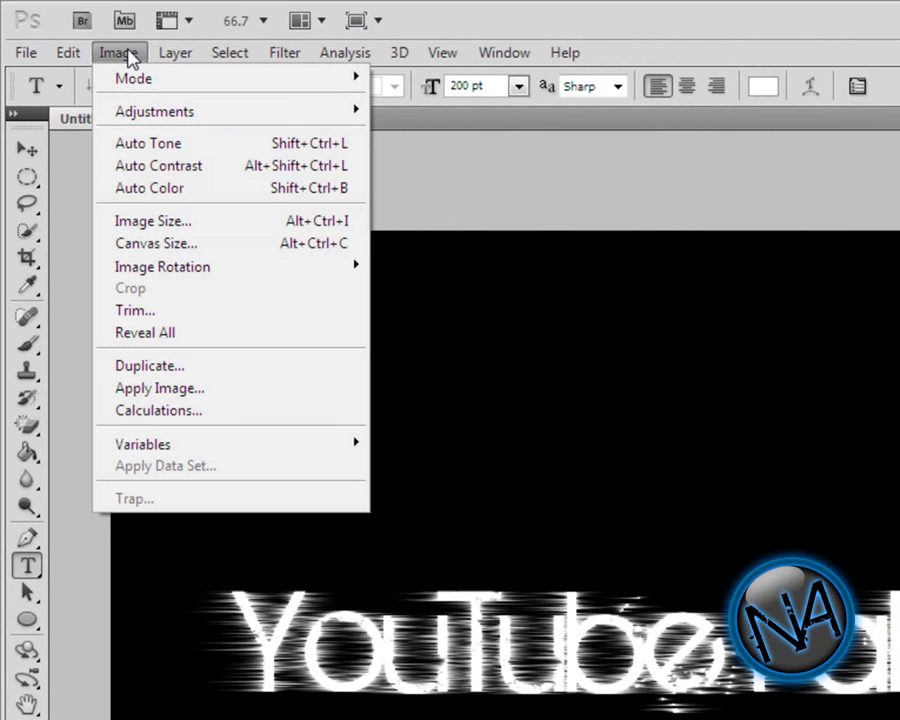
pyautogui.moveTo(195, 266)
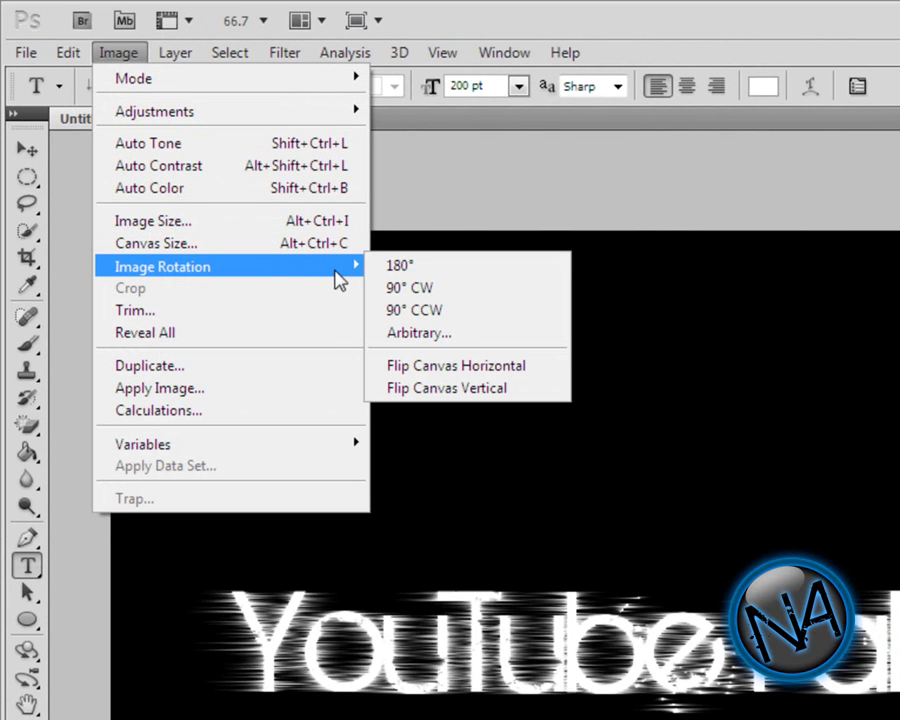
pyautogui.click(424, 310)
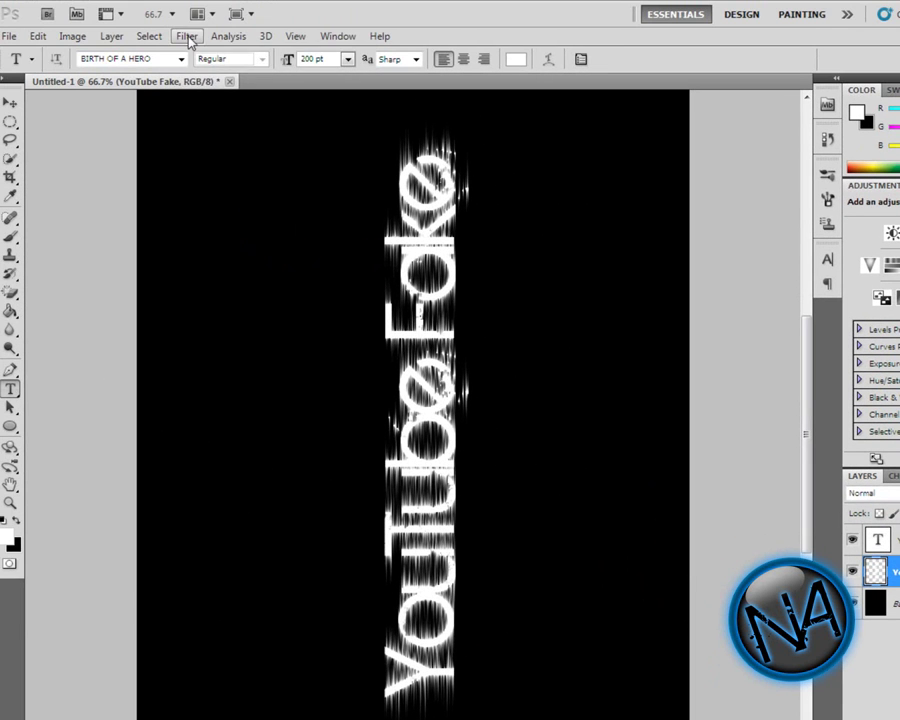
# Step: Apply the Wind filter from the left and repeat it twice with Ctrl+F
pyautogui.click(272, 39)
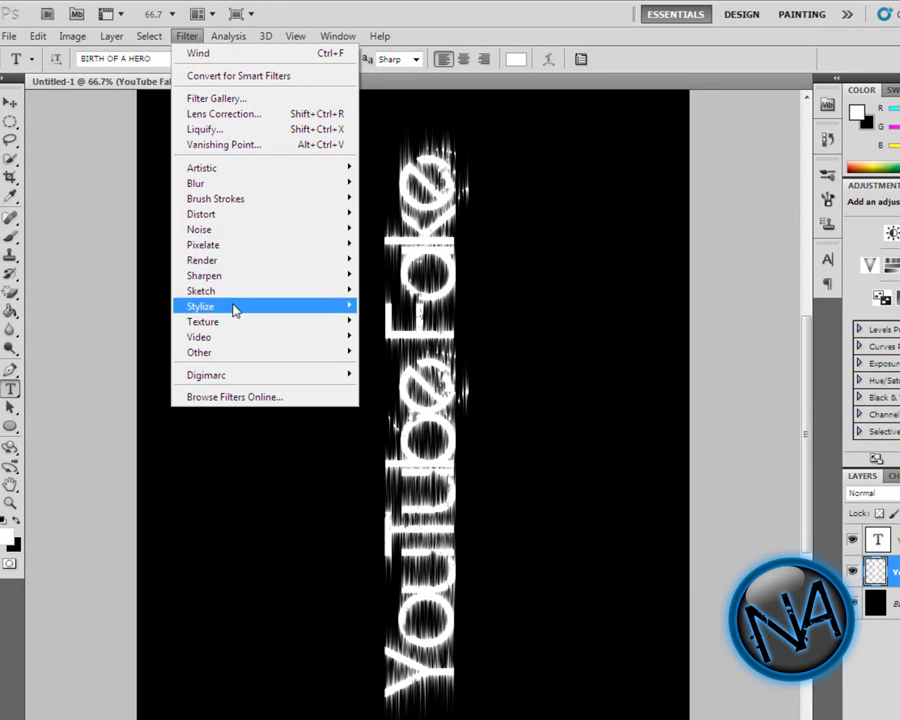
pyautogui.moveTo(266, 321)
pyautogui.click(420, 428)
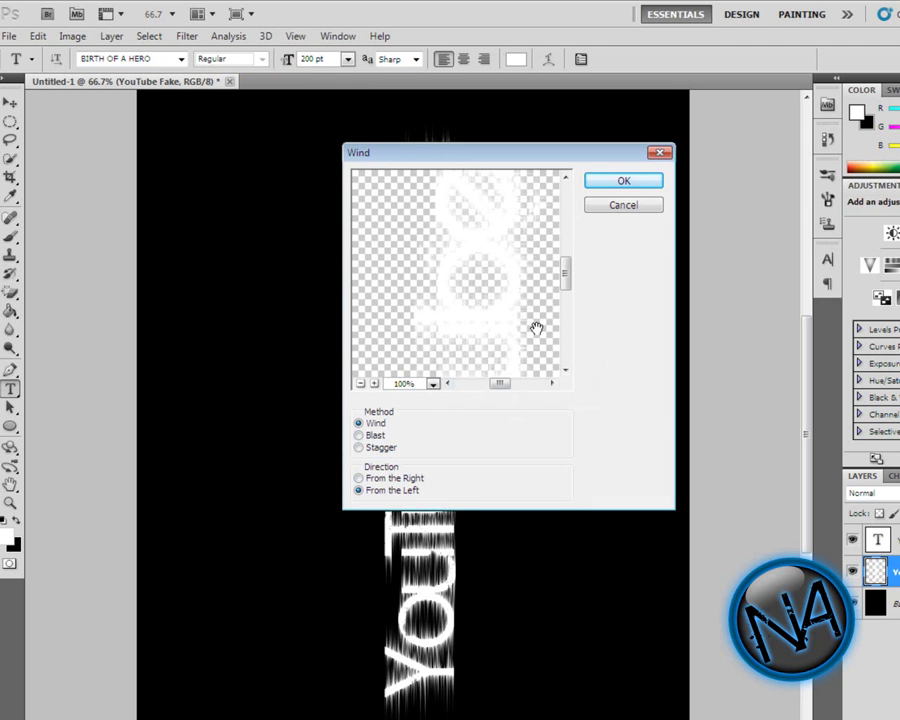
pyautogui.click(611, 187)
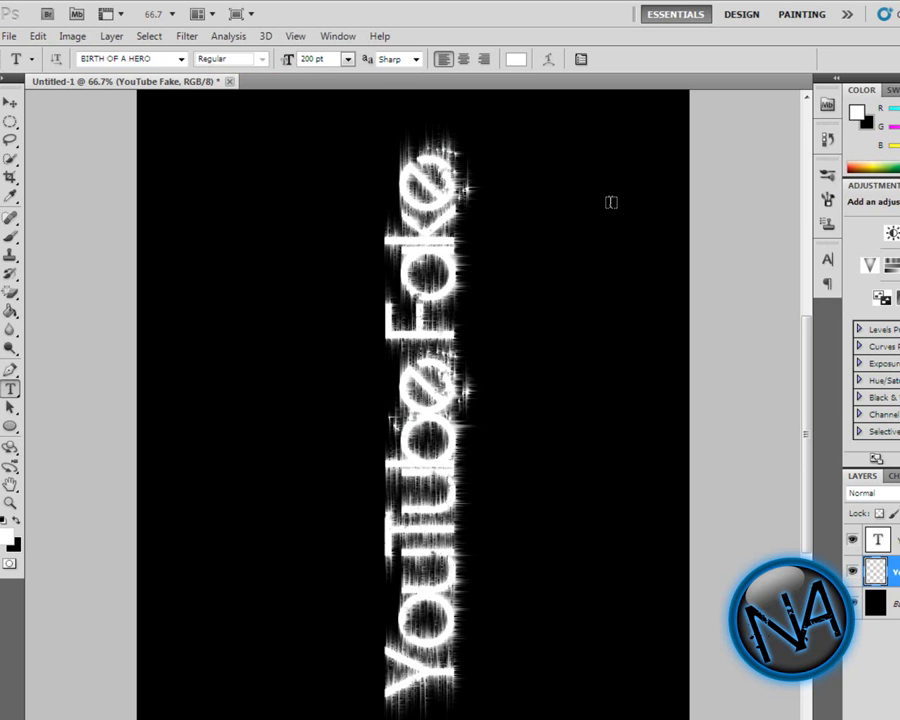
pyautogui.hotkey('ctrl', 'f')
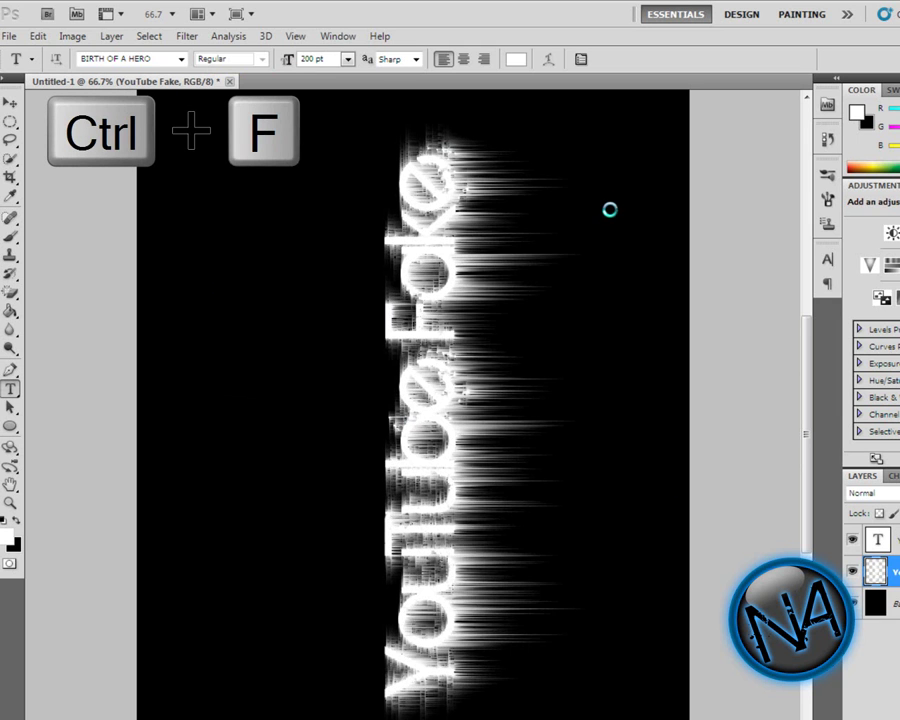
pyautogui.hotkey('ctrl', 'f')
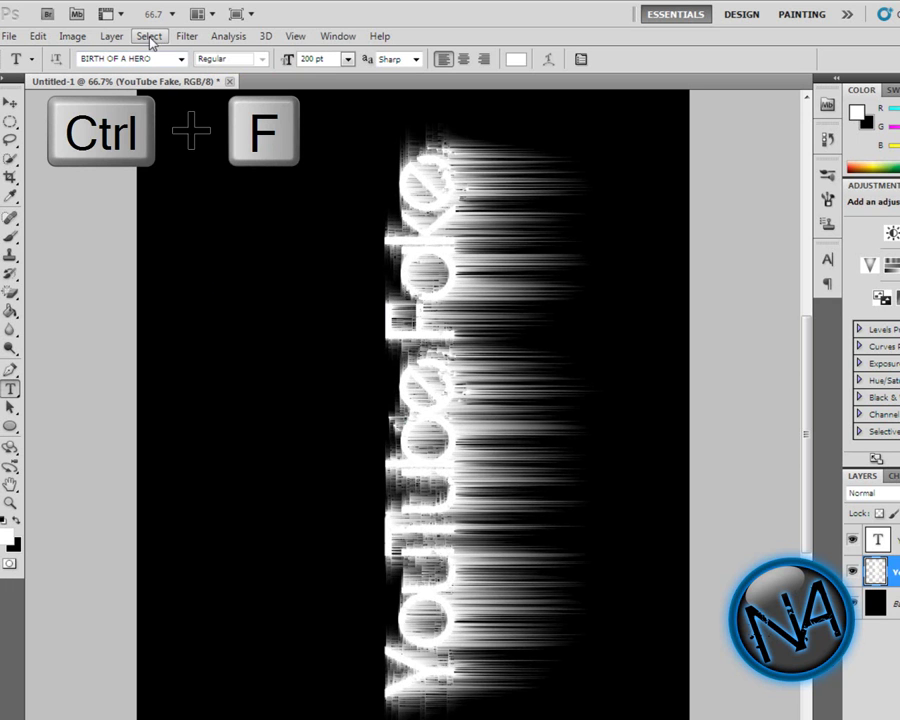
# Step: Apply Wind from the right and repeat it twice with Ctrl+F
pyautogui.click(187, 36)
pyautogui.moveTo(241, 307)
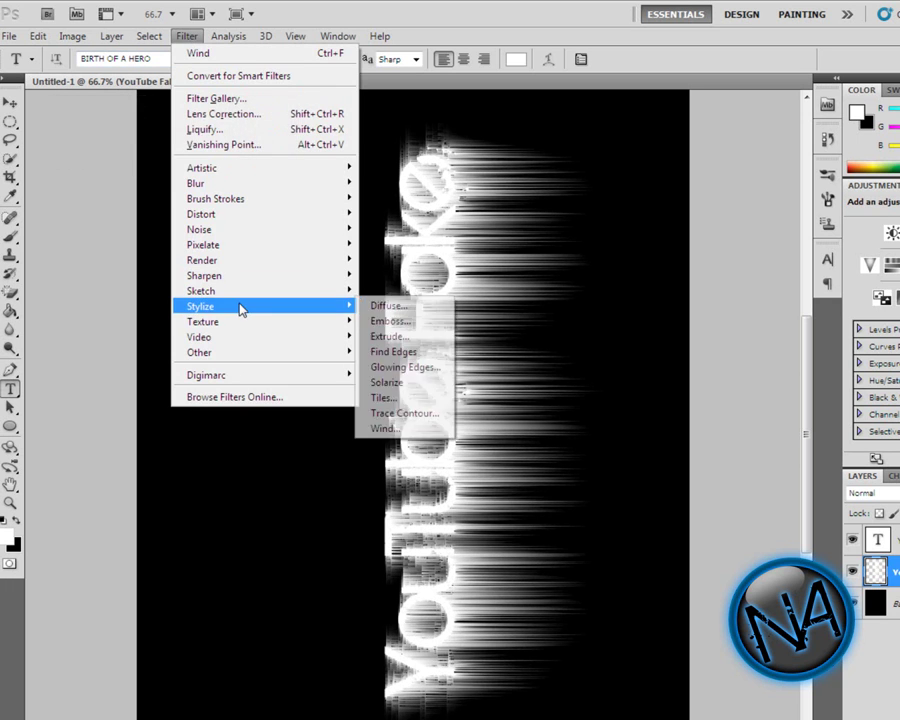
pyautogui.click(393, 434)
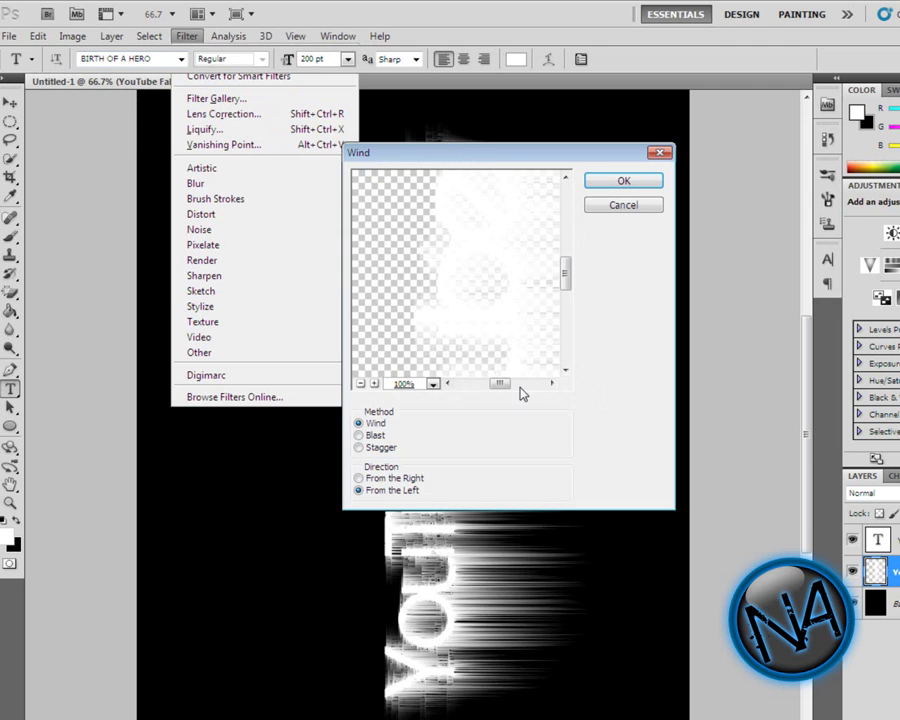
pyautogui.click(395, 479)
pyautogui.click(627, 184)
pyautogui.hotkey('ctrl', 'f')
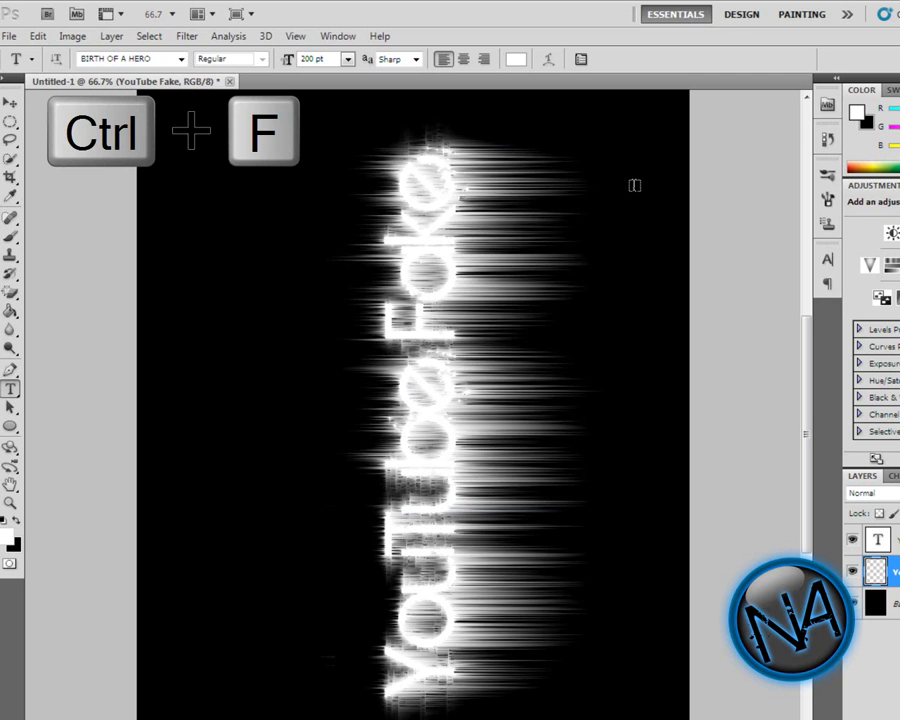
pyautogui.hotkey('ctrl', 'f')
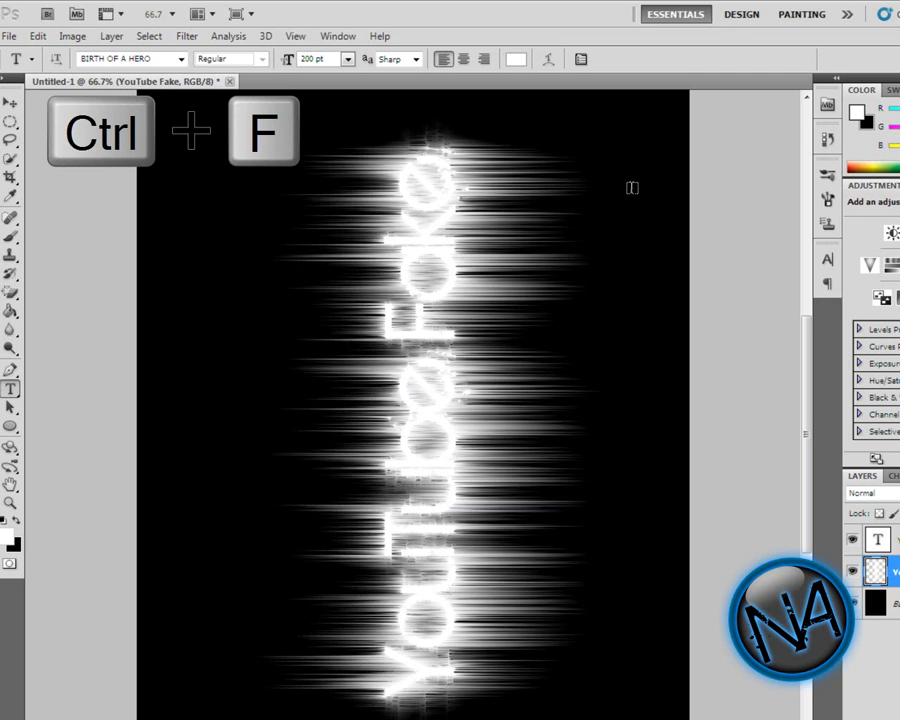
# Step: Rotate the canvas 90° CCW back to horizontal and select the streaked YouTube Fake layer
pyautogui.click(74, 38)
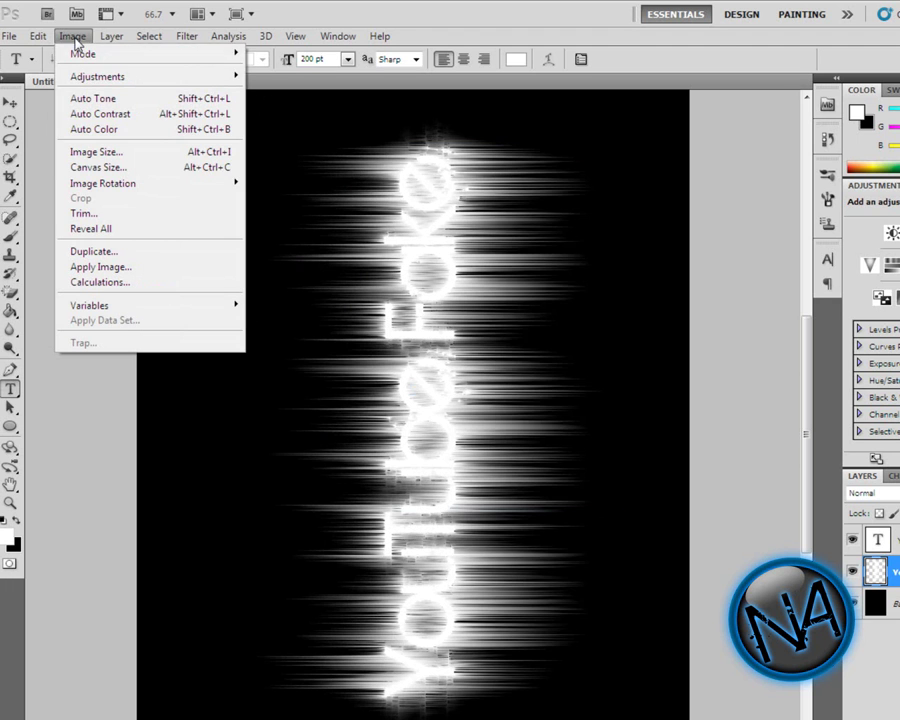
pyautogui.moveTo(137, 188)
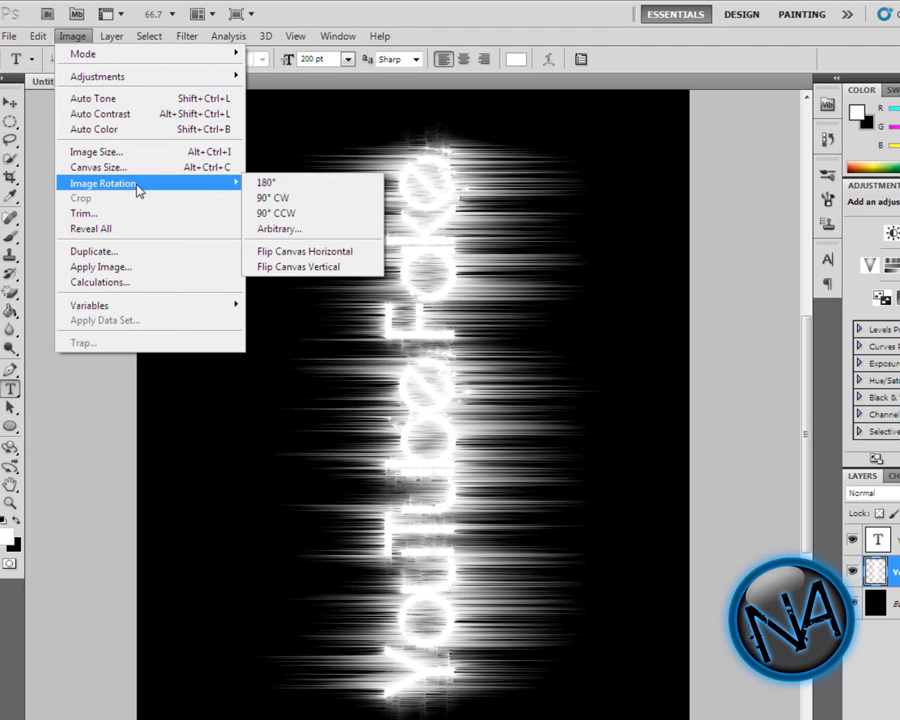
pyautogui.click(296, 217)
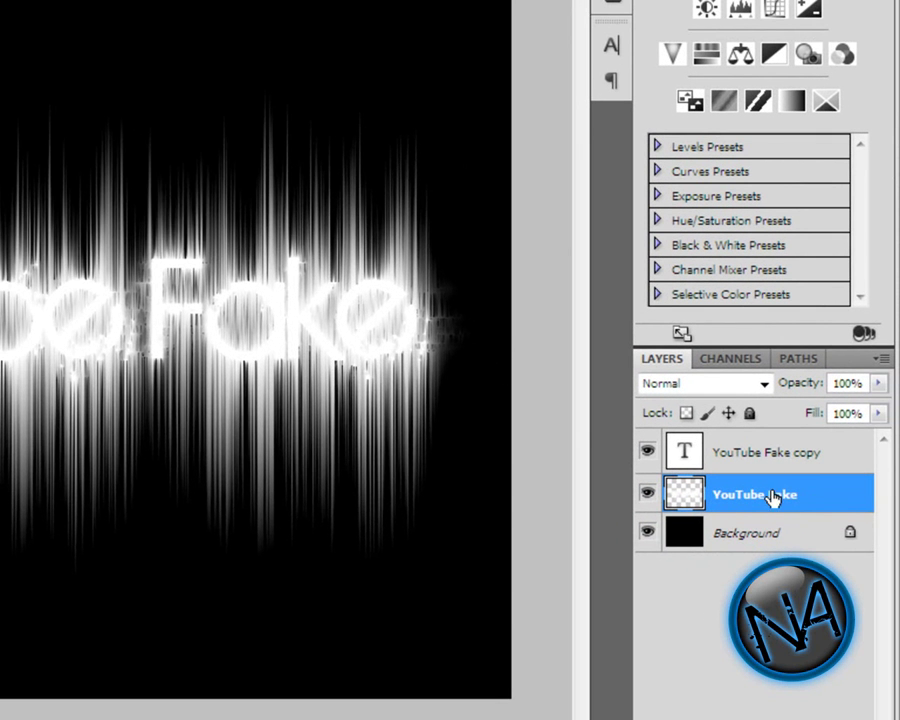
pyautogui.click(767, 455)
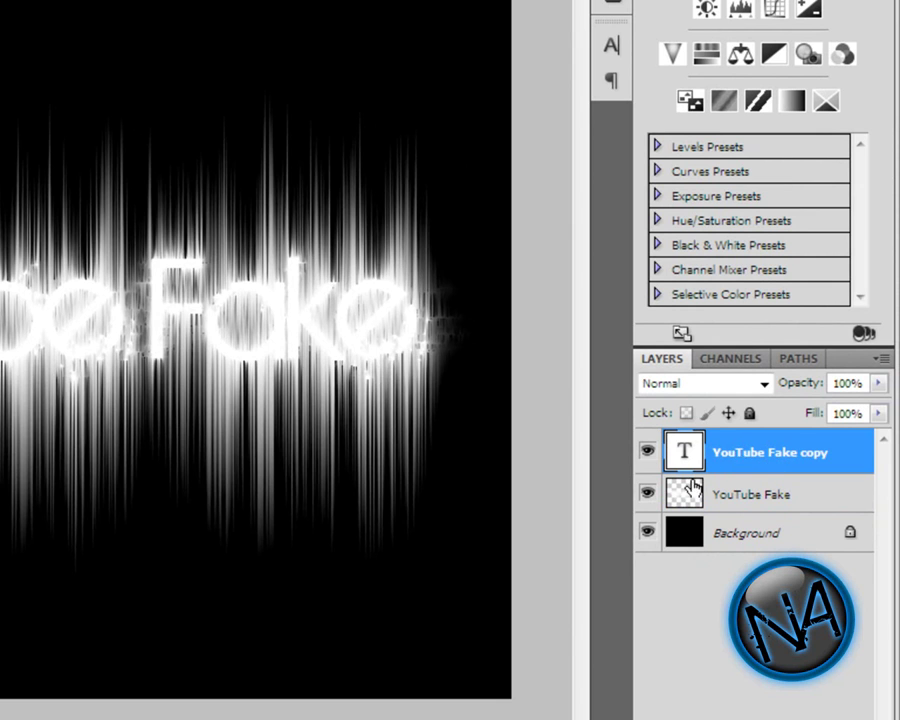
pyautogui.click(828, 508)
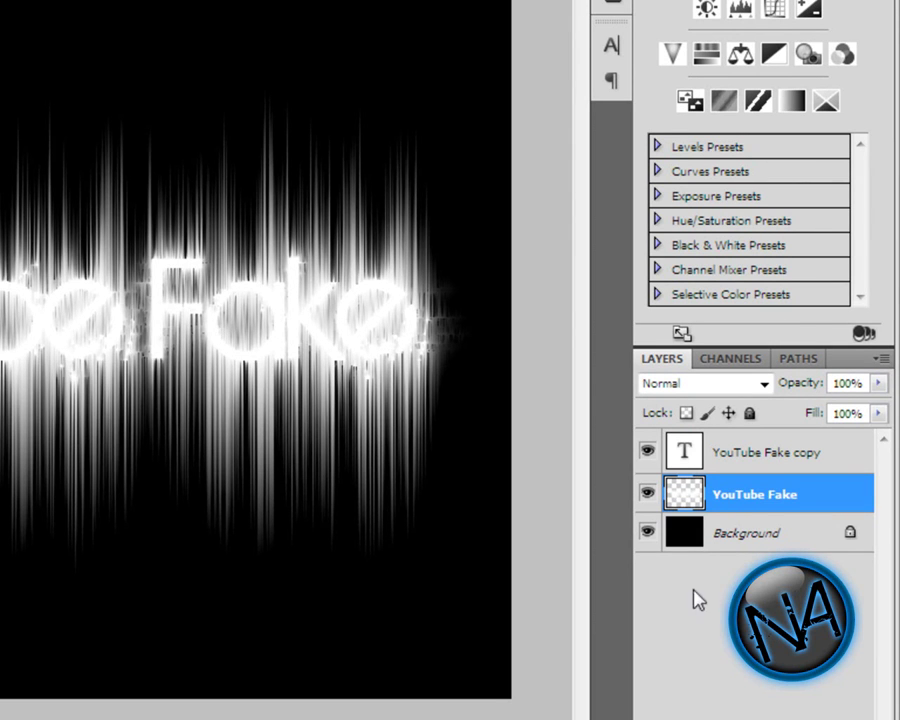
# Step: Enable a Color Overlay style on the streaked YouTube Fake layer
pyautogui.doubleClick(735, 494)
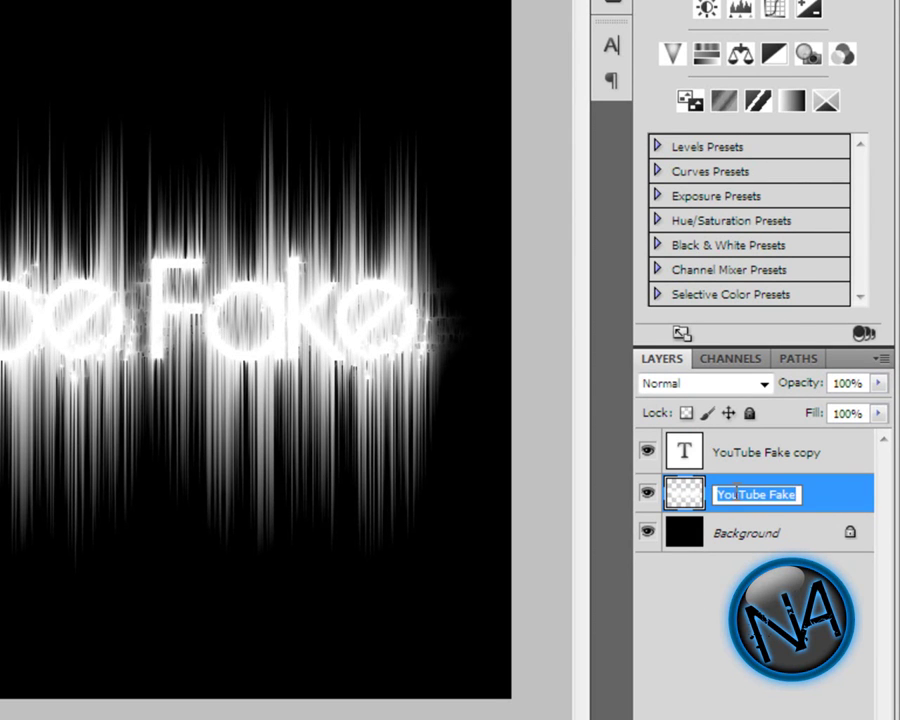
pyautogui.press('Return')
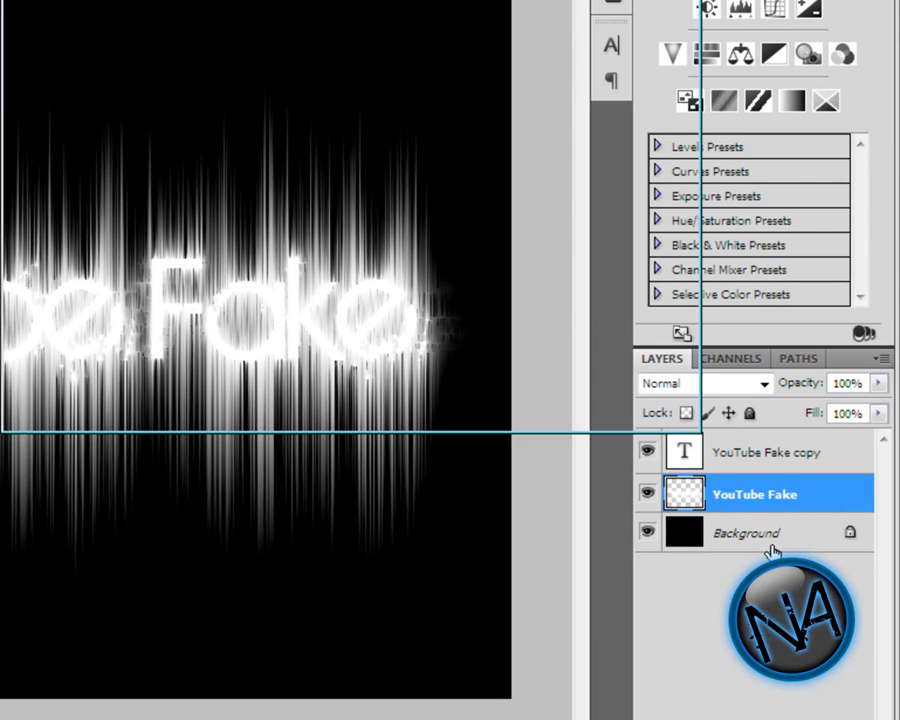
pyautogui.doubleClick(790, 494)
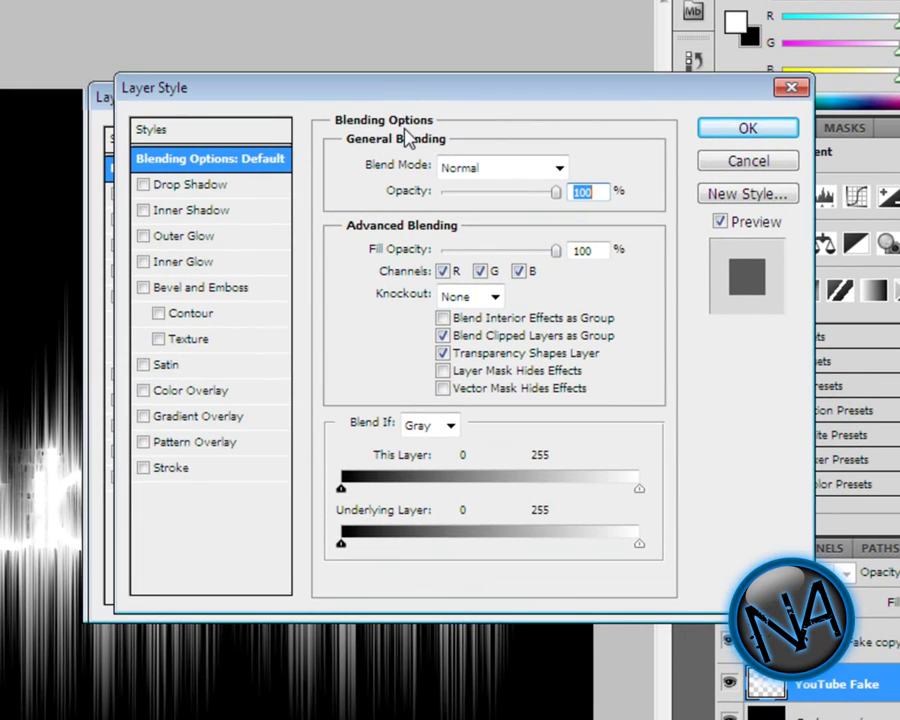
pyautogui.click(134, 421)
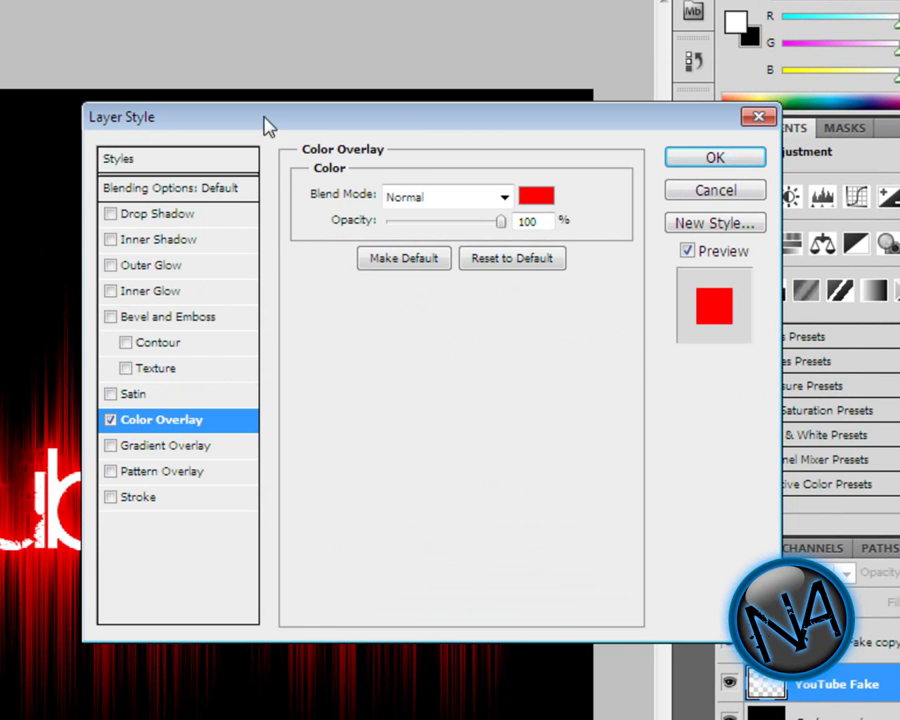
pyautogui.moveTo(268, 124); pyautogui.dragTo(470, 44)
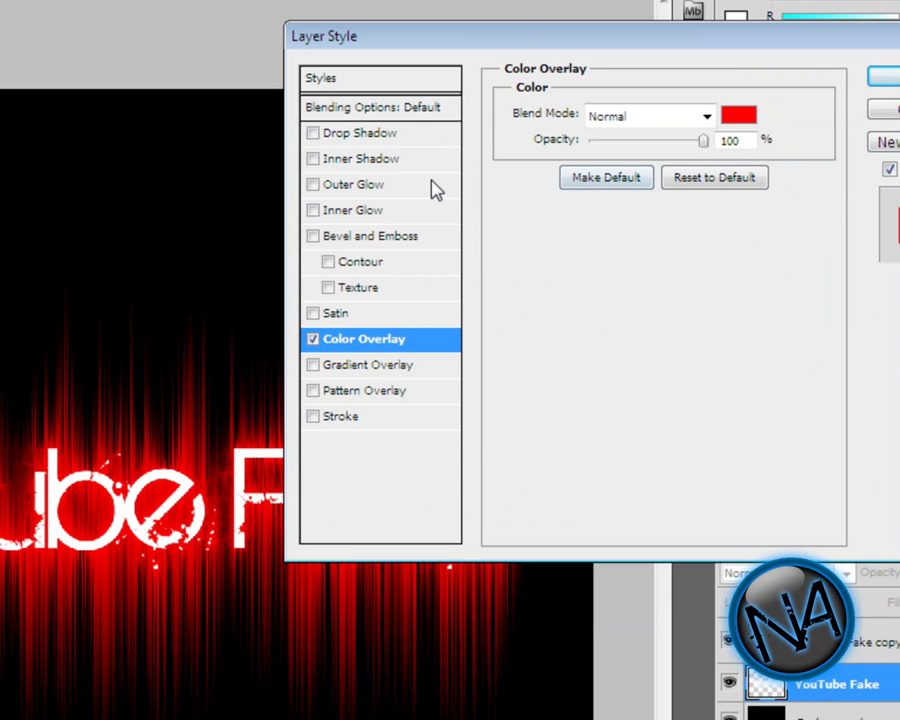
# Step: Set the overlay colour to blue (#009cff), apply it, and select the YouTube Fake copy layer
pyautogui.click(738, 115)
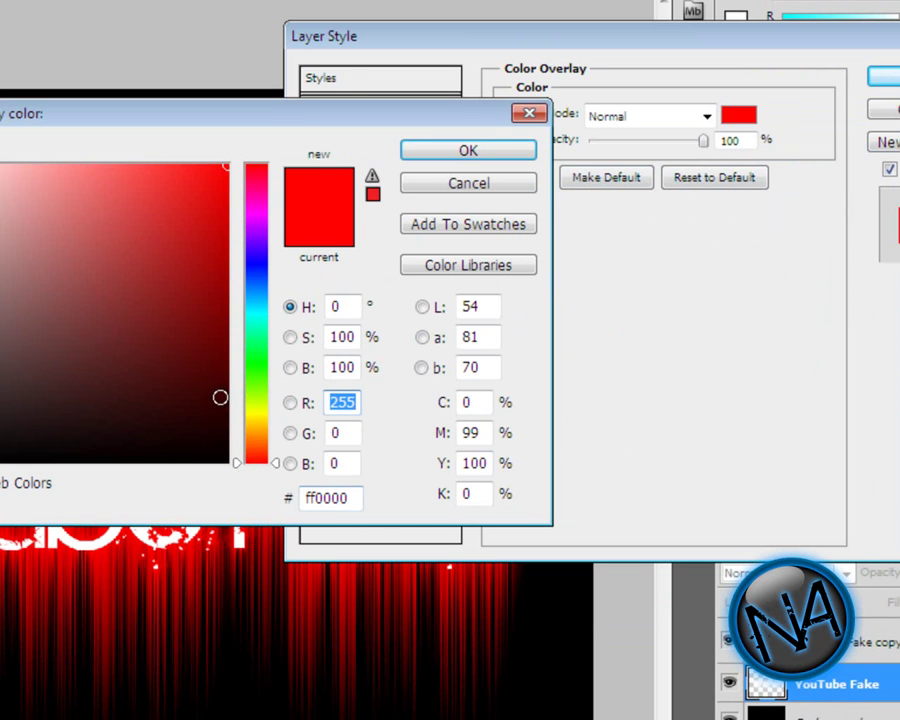
pyautogui.click(256, 428)
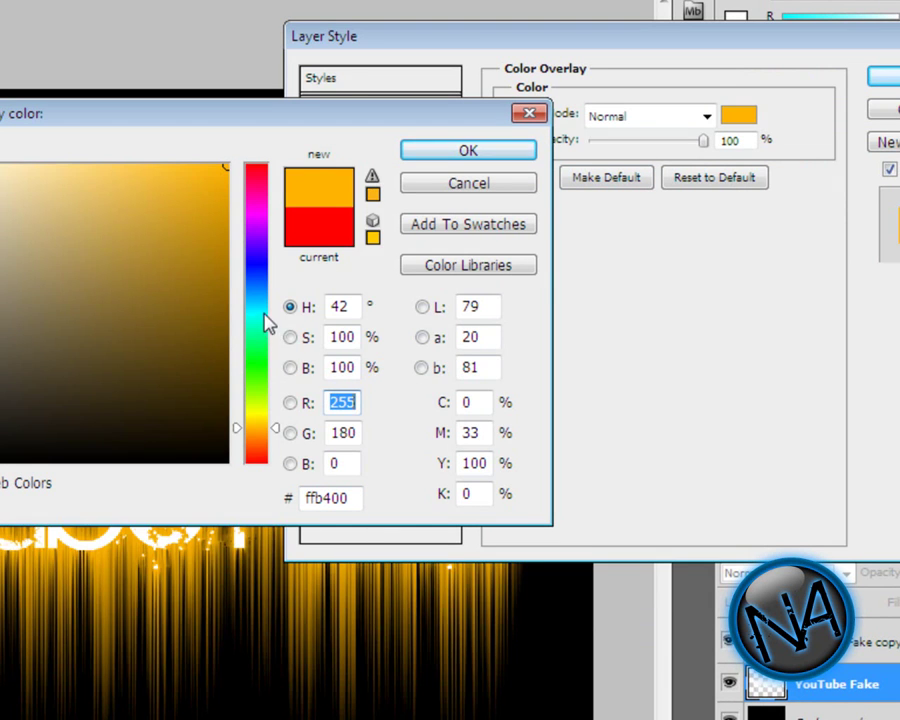
pyautogui.click(258, 310)
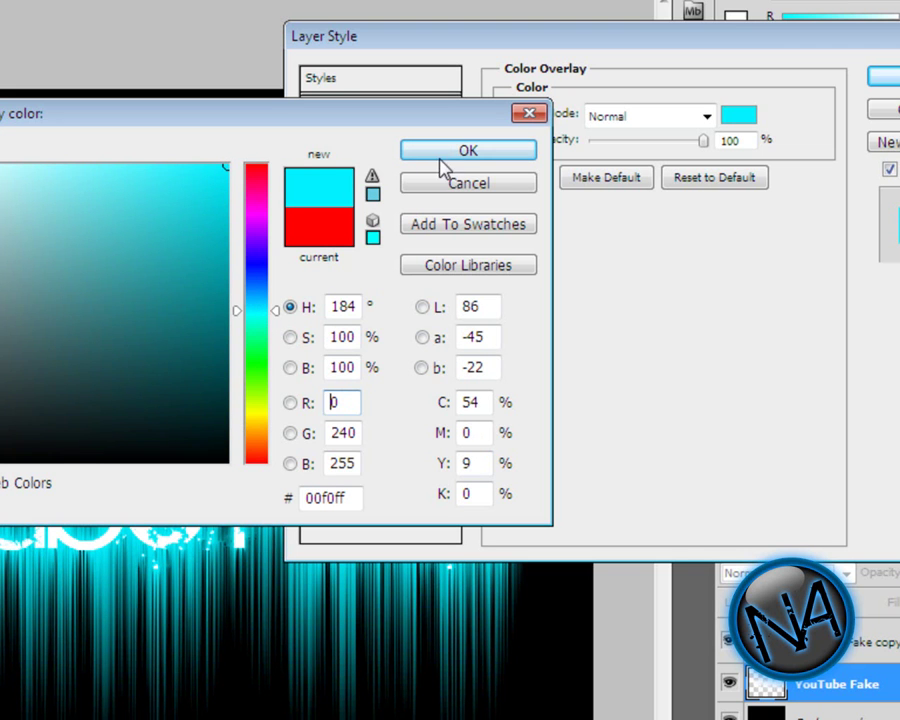
pyautogui.click(258, 312)
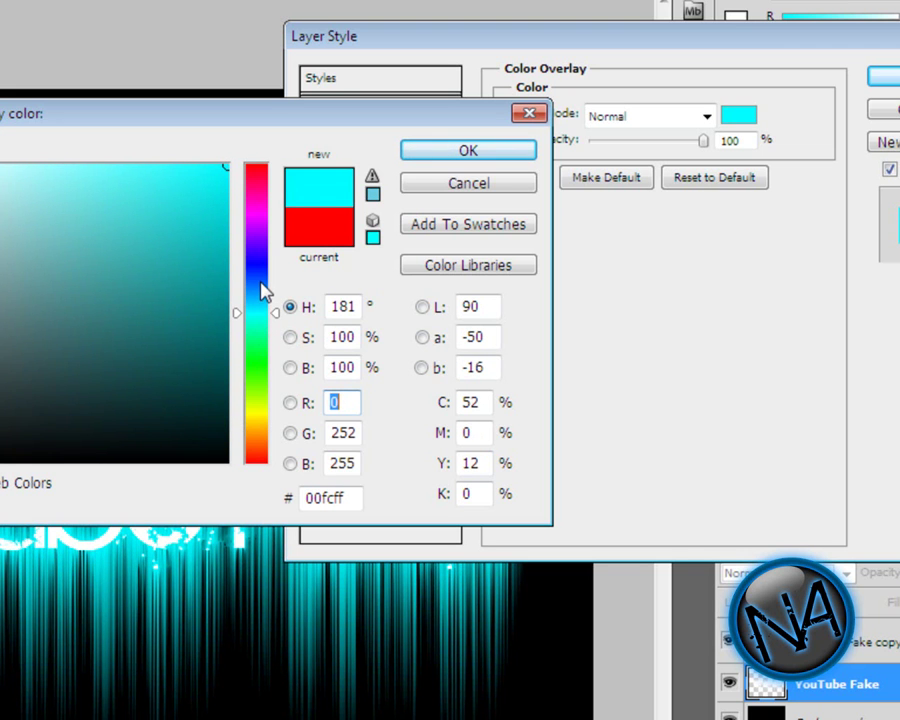
pyautogui.click(260, 297)
pyautogui.click(469, 158)
pyautogui.press('Return')
pyautogui.click(835, 652)
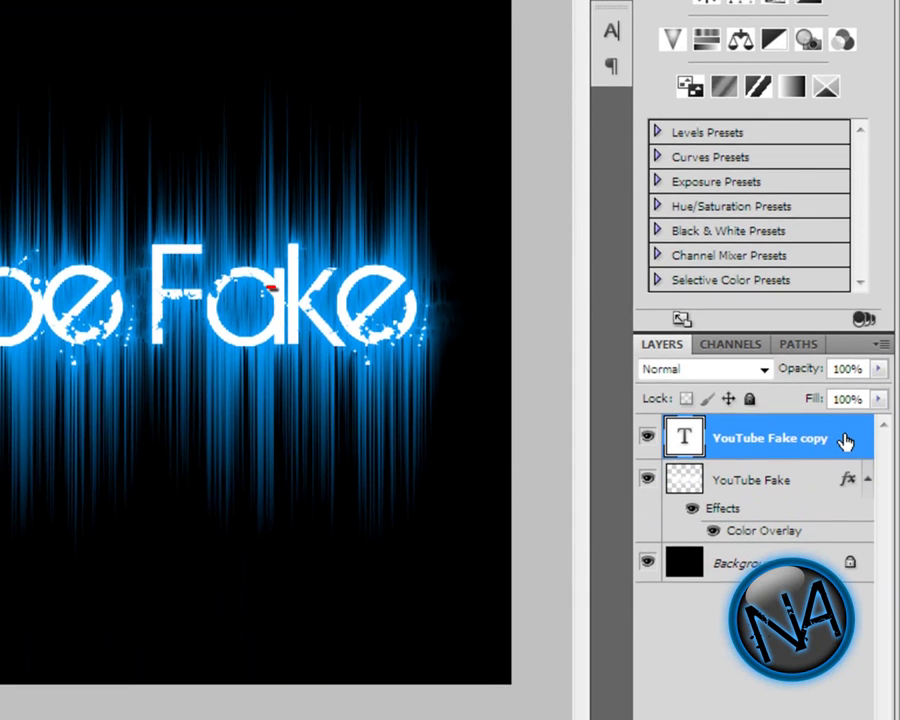
# Step: Turn on layer effects for the text copy, including Satin, Color, Gradient and Pattern Overlays and Stroke
pyautogui.doubleClick(845, 435)
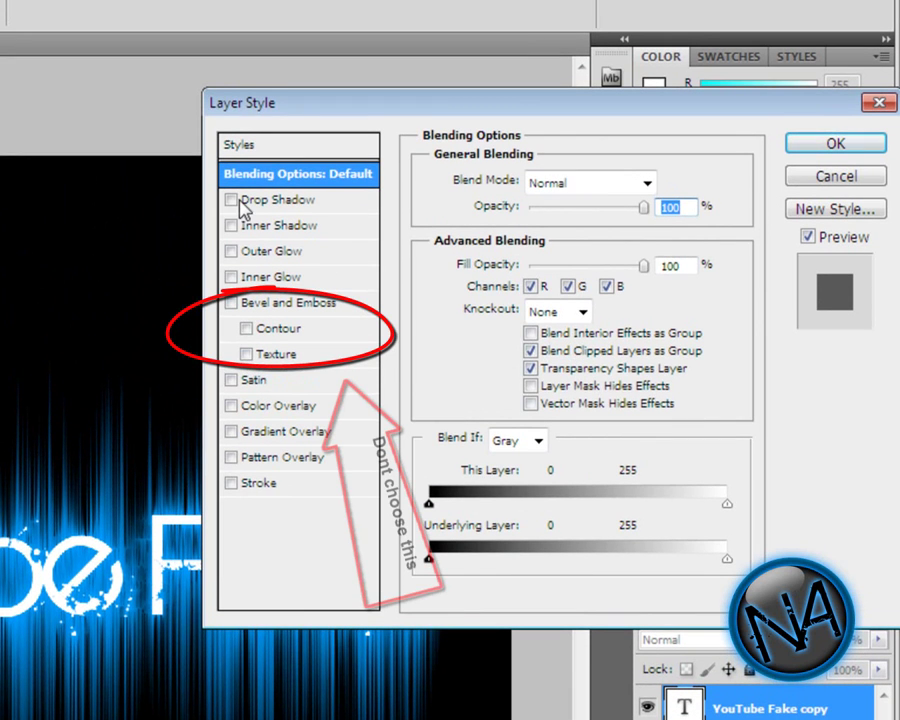
pyautogui.click(233, 200)
pyautogui.click(233, 226)
pyautogui.click(232, 251)
pyautogui.click(232, 277)
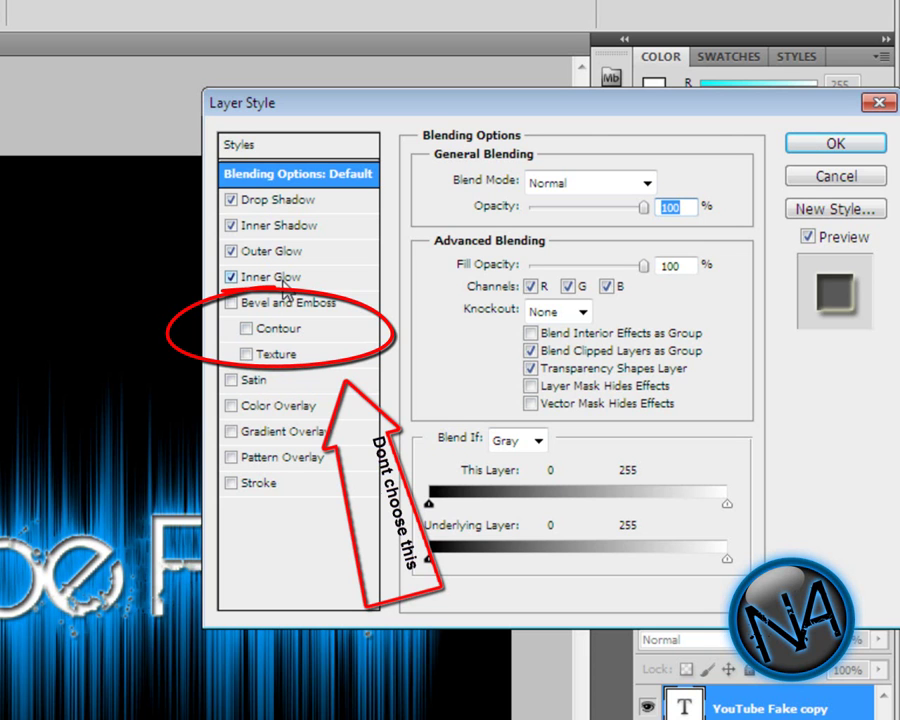
pyautogui.click(233, 382)
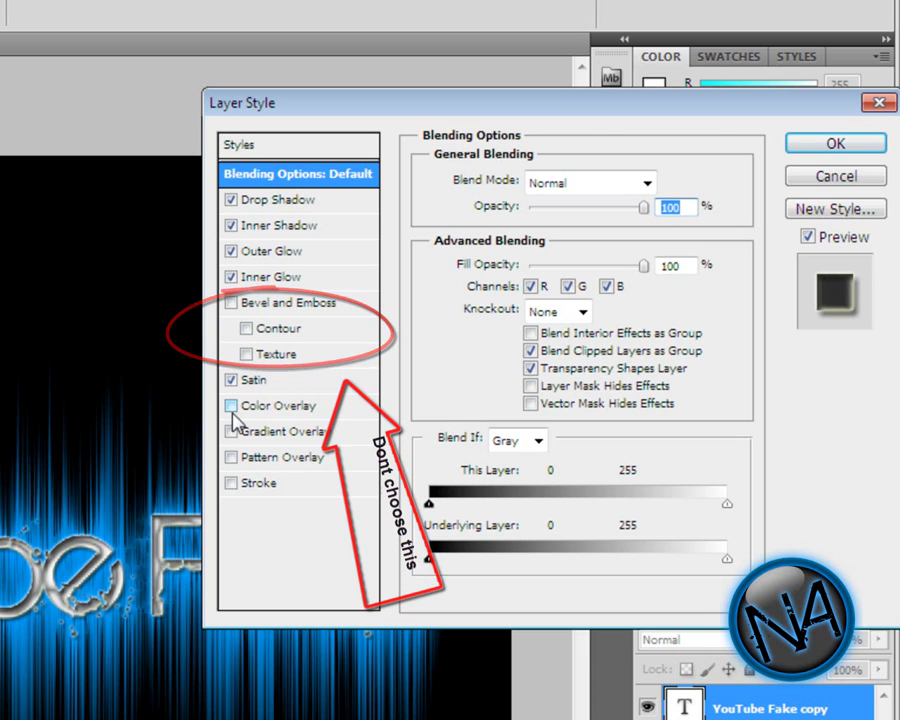
pyautogui.click(233, 407)
pyautogui.click(233, 433)
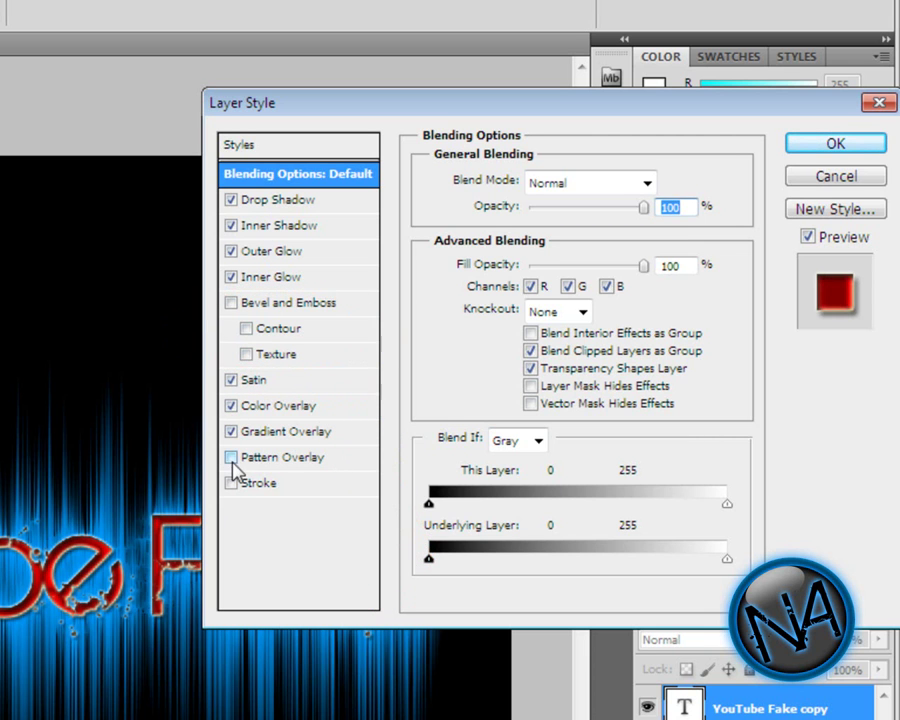
pyautogui.click(231, 458)
pyautogui.click(231, 483)
# Step: Change the Color Overlay colour from red to bright green
pyautogui.click(283, 416)
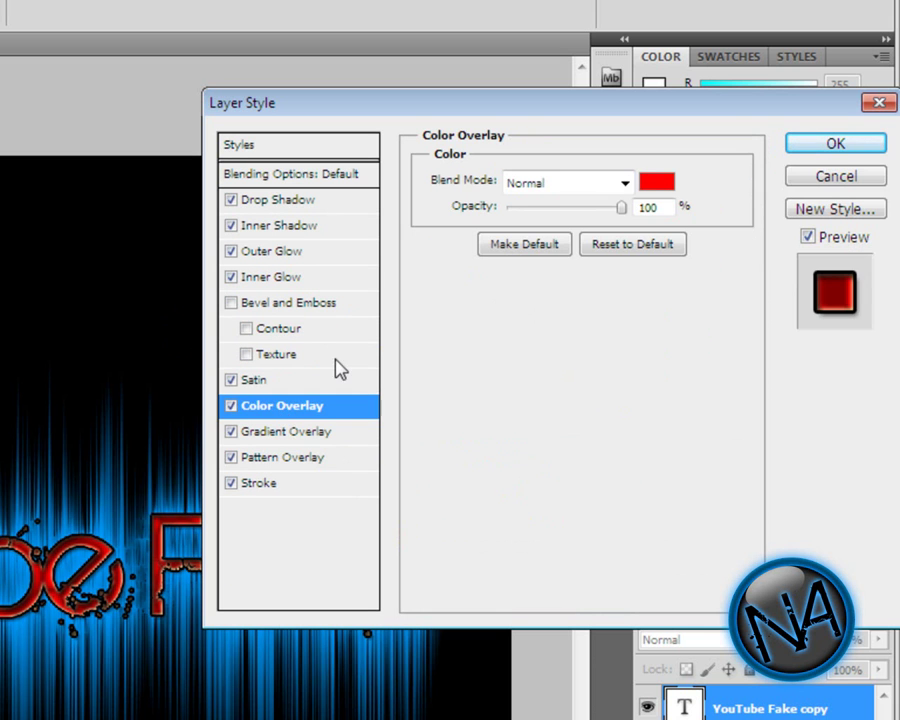
pyautogui.click(655, 181)
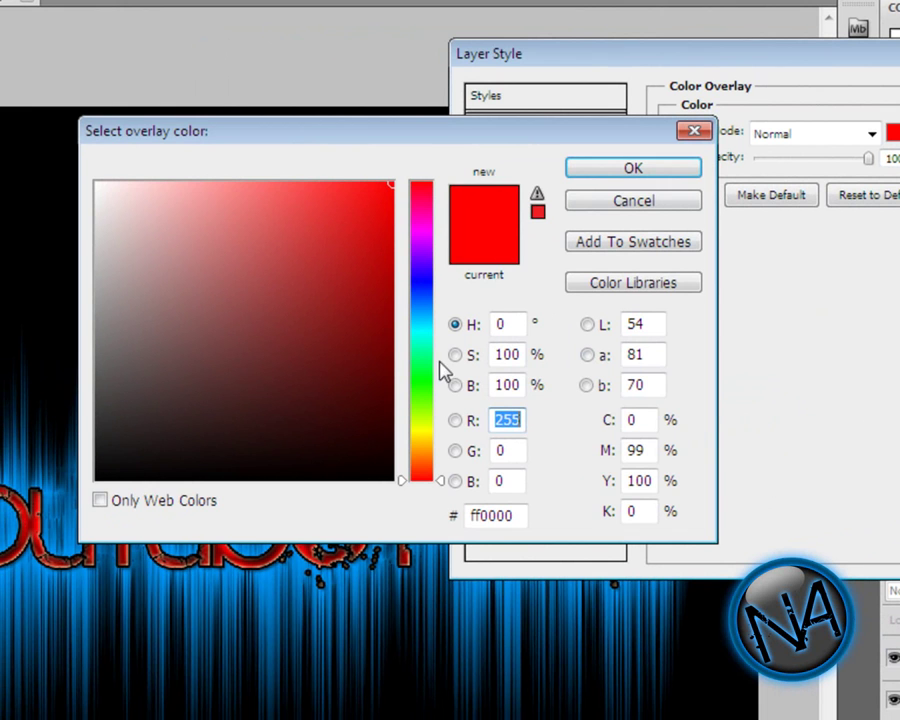
pyautogui.click(329, 321)
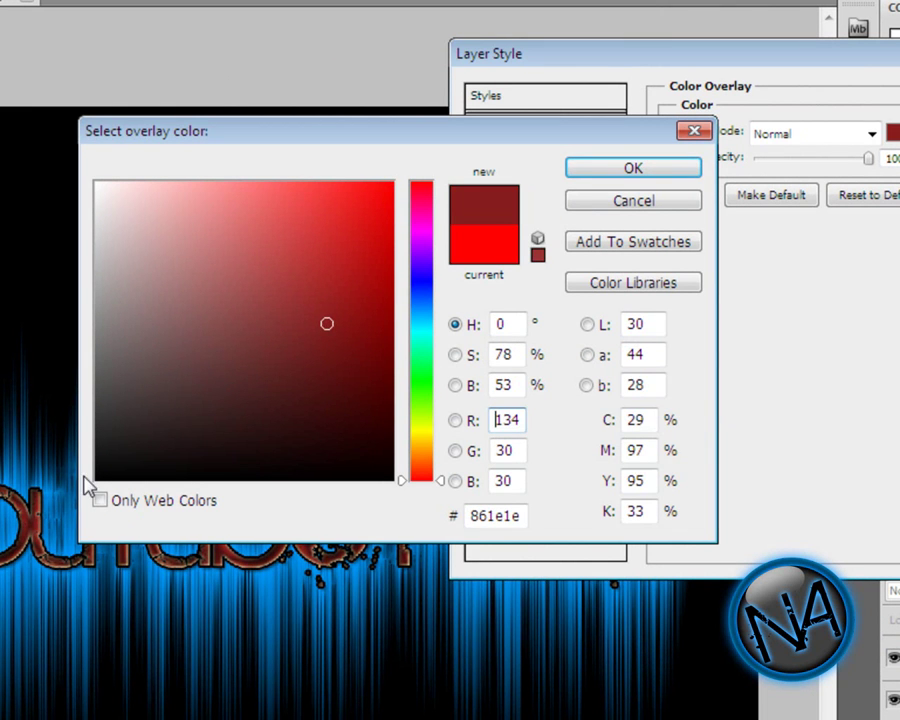
pyautogui.click(140, 447)
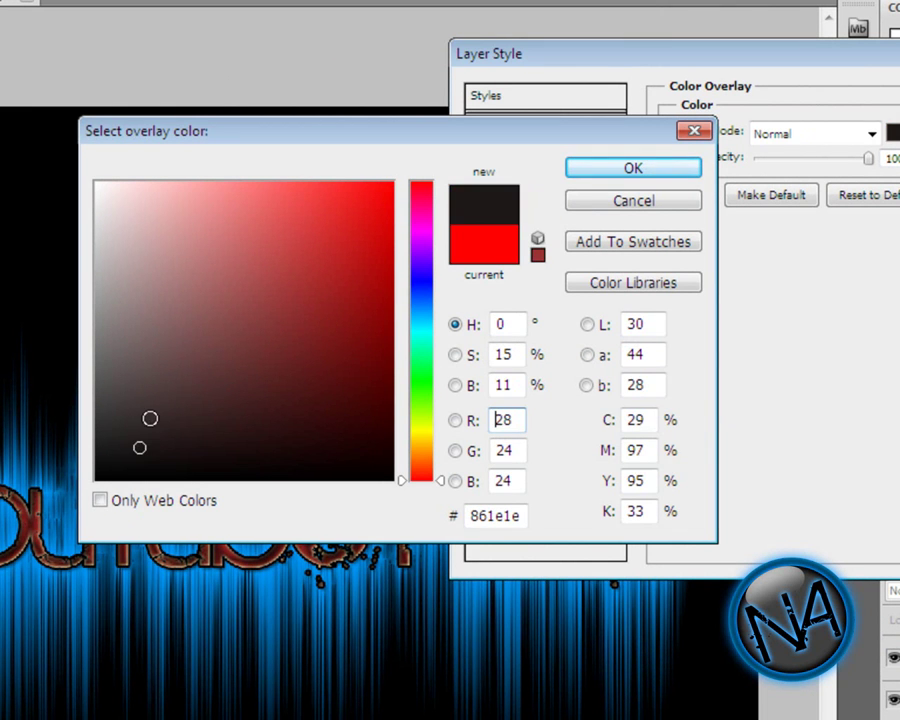
pyautogui.click(421, 468)
pyautogui.click(429, 382)
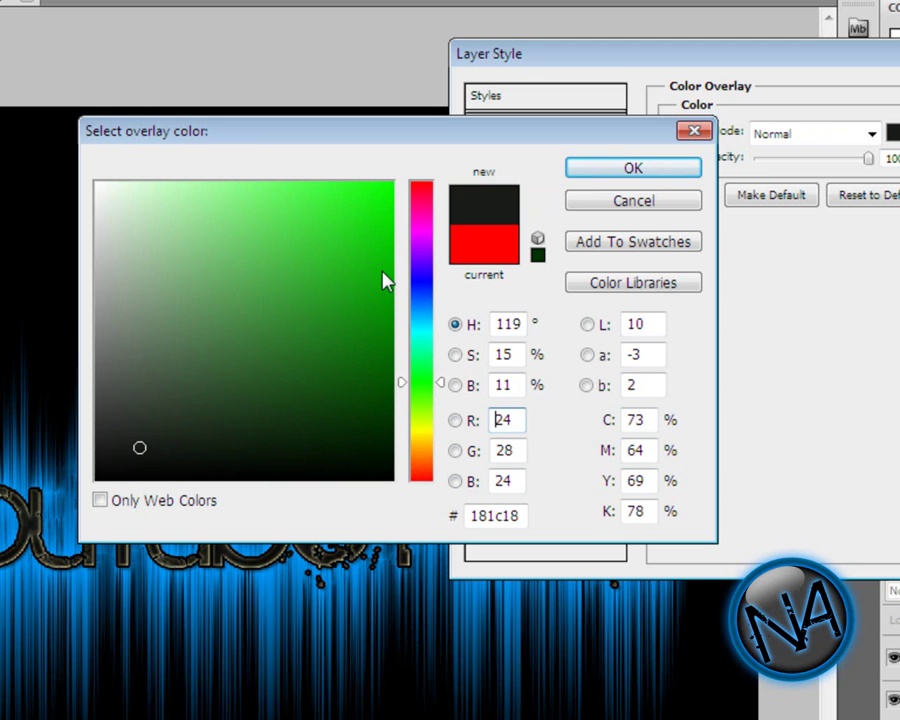
pyautogui.click(378, 327)
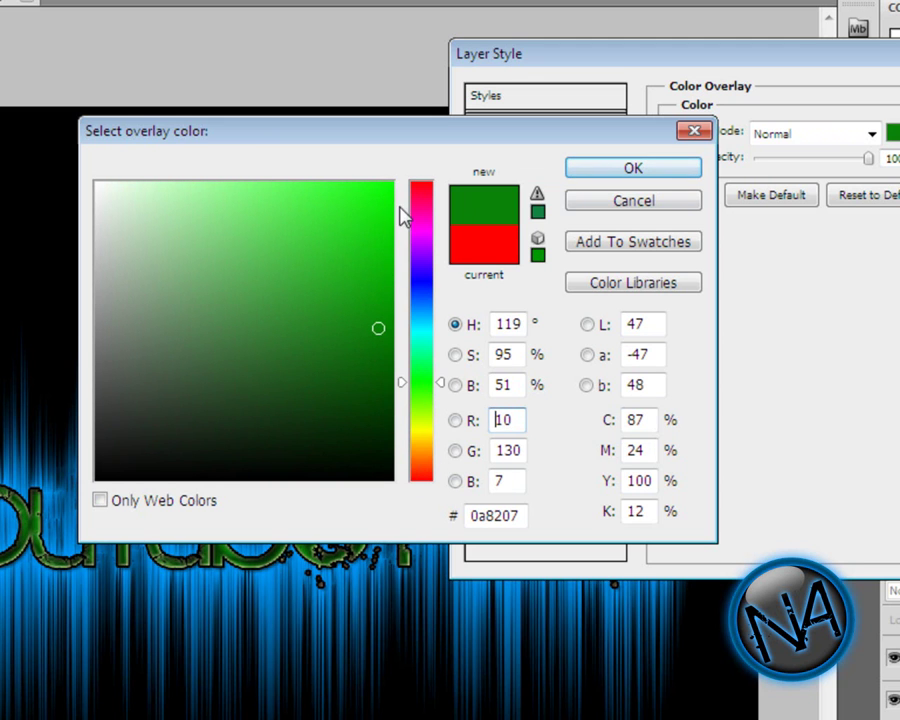
pyautogui.click(384, 202)
pyautogui.click(618, 172)
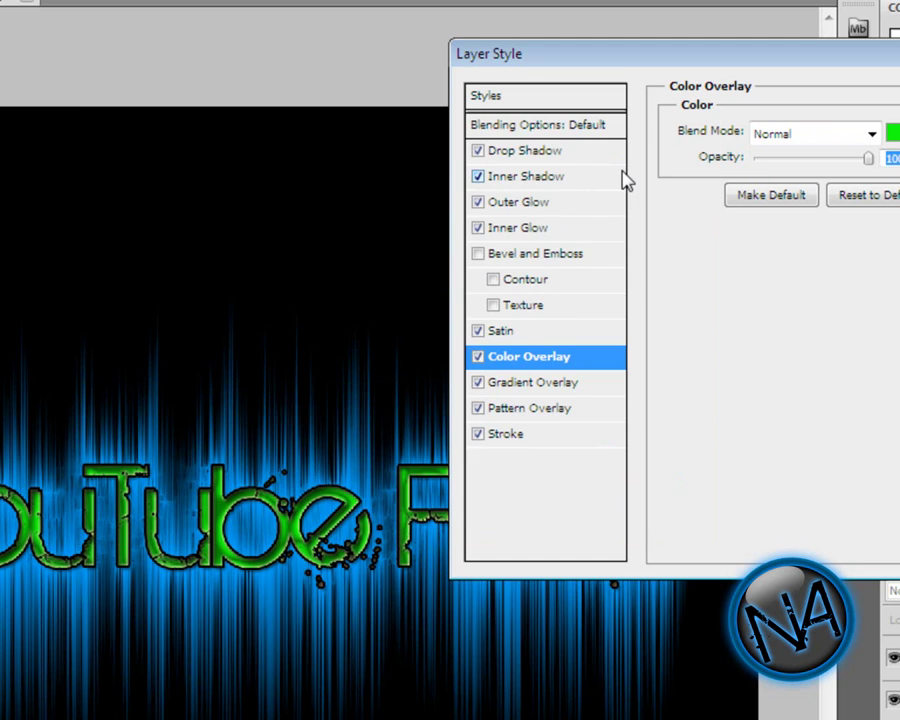
# Step: Give the text a 12 px black outside Stroke and apply the layer style
pyautogui.click(540, 412)
pyautogui.click(553, 384)
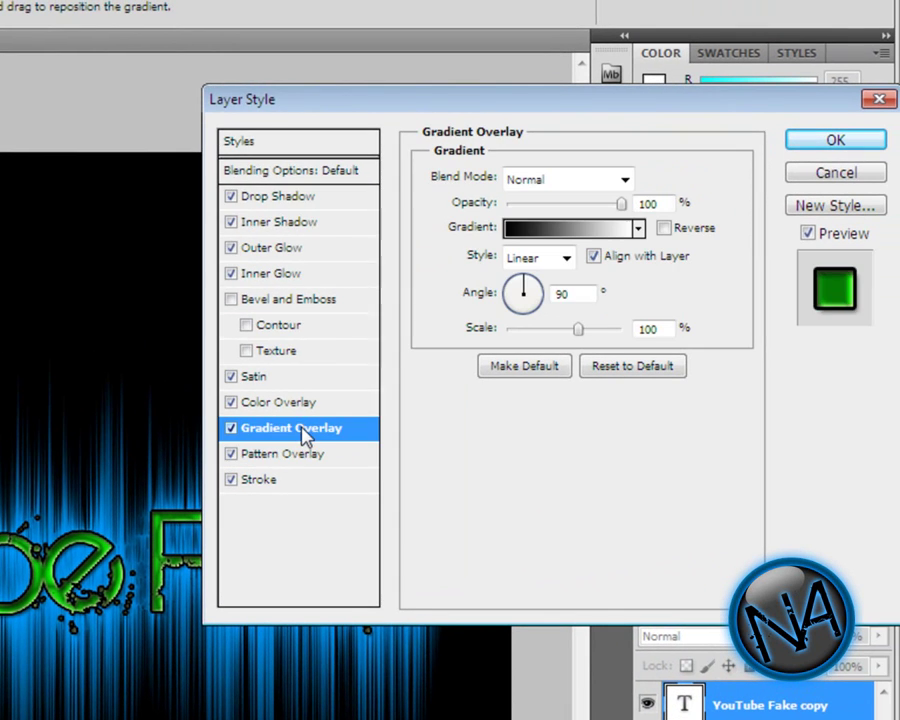
pyautogui.click(301, 481)
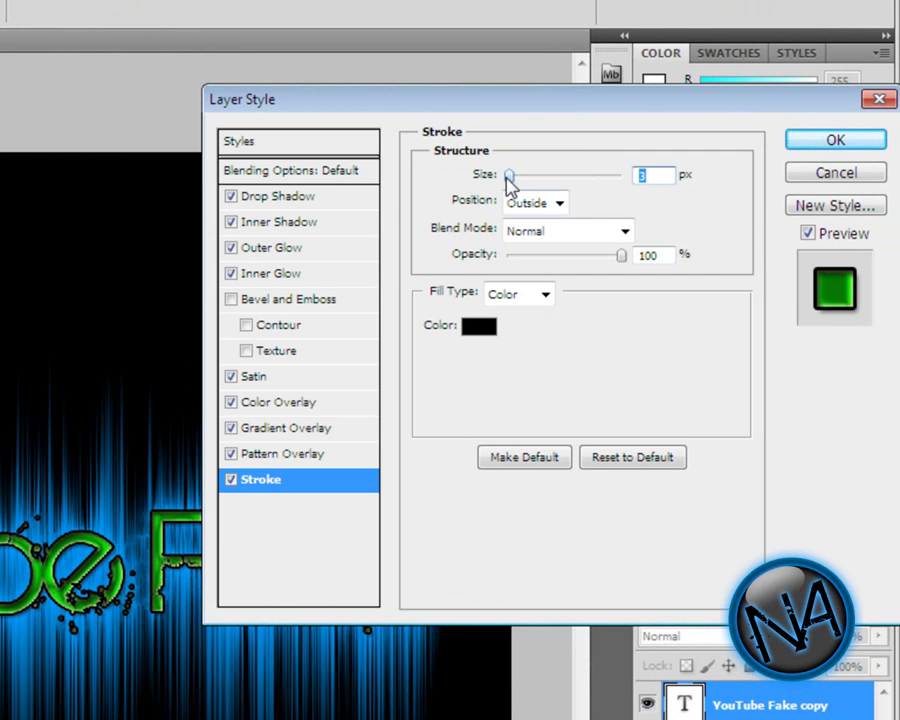
pyautogui.moveTo(507, 176); pyautogui.dragTo(504, 176)
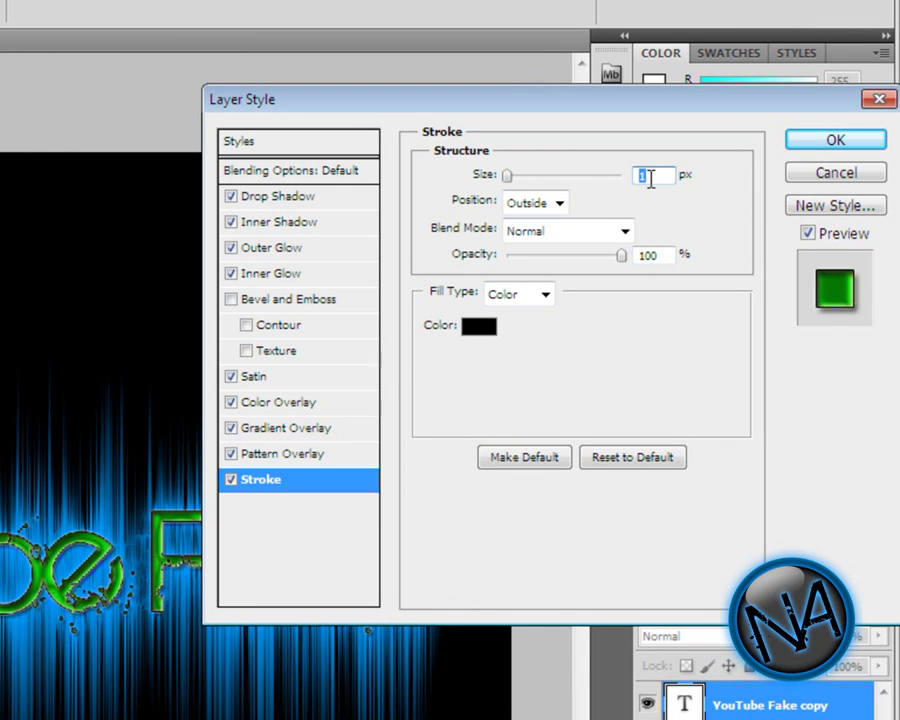
pyautogui.write('8')
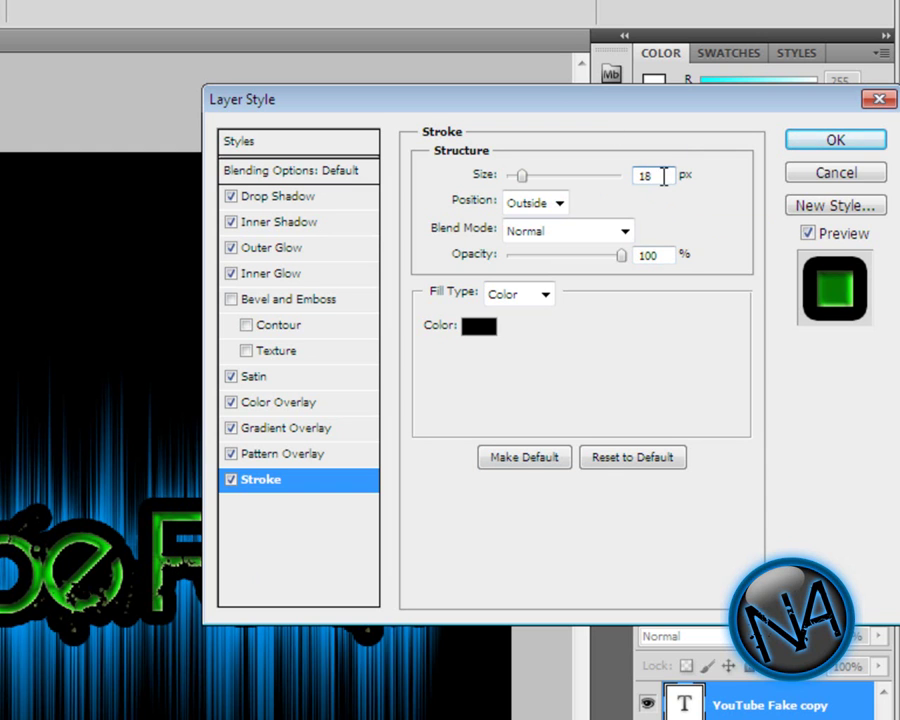
pyautogui.press('BackSpace')
pyautogui.write('2')
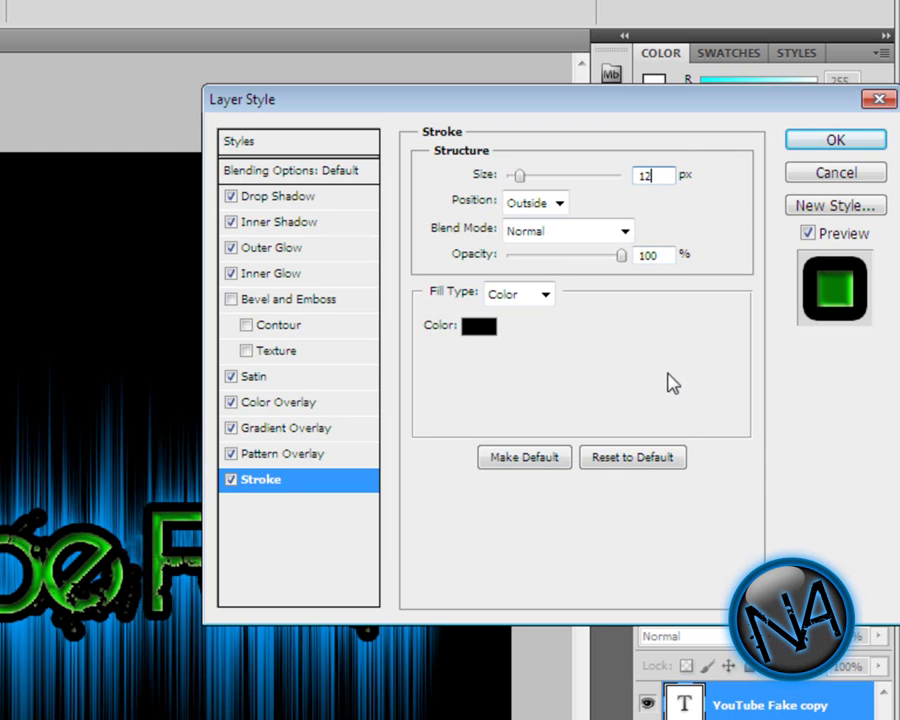
pyautogui.click(824, 143)
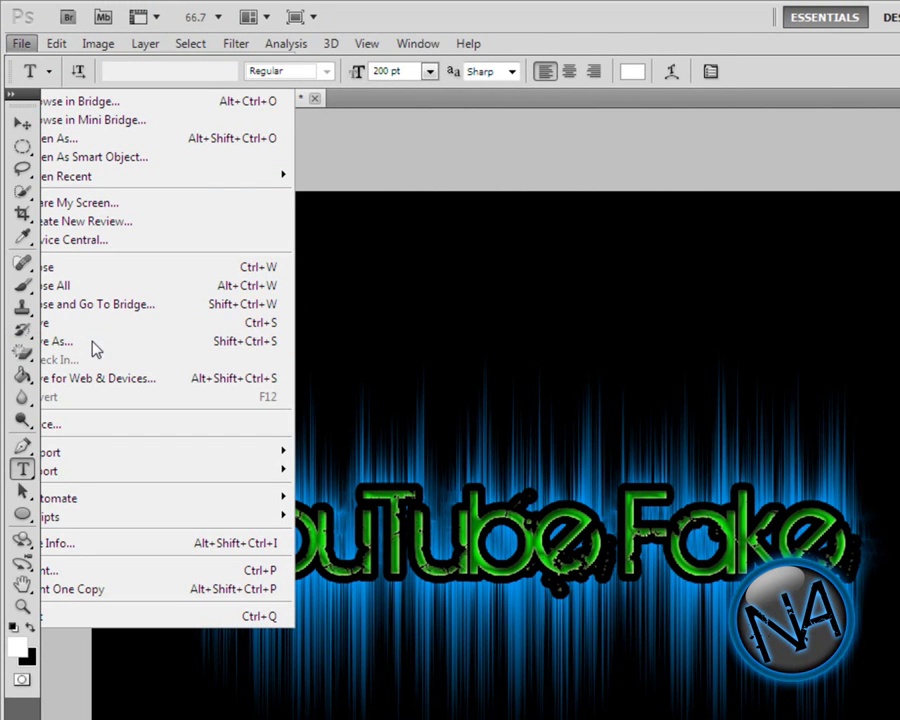
# Step: Save a JPEG copy named Untitled-1.jpg to the Desktop at quality 12
pyautogui.click(95, 344)
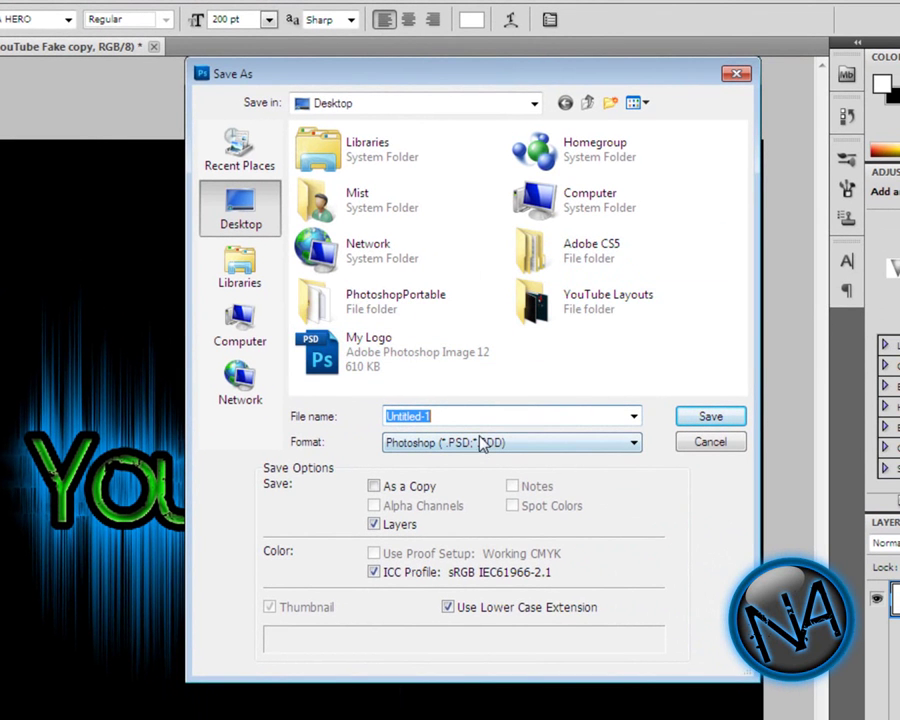
pyautogui.click(476, 450)
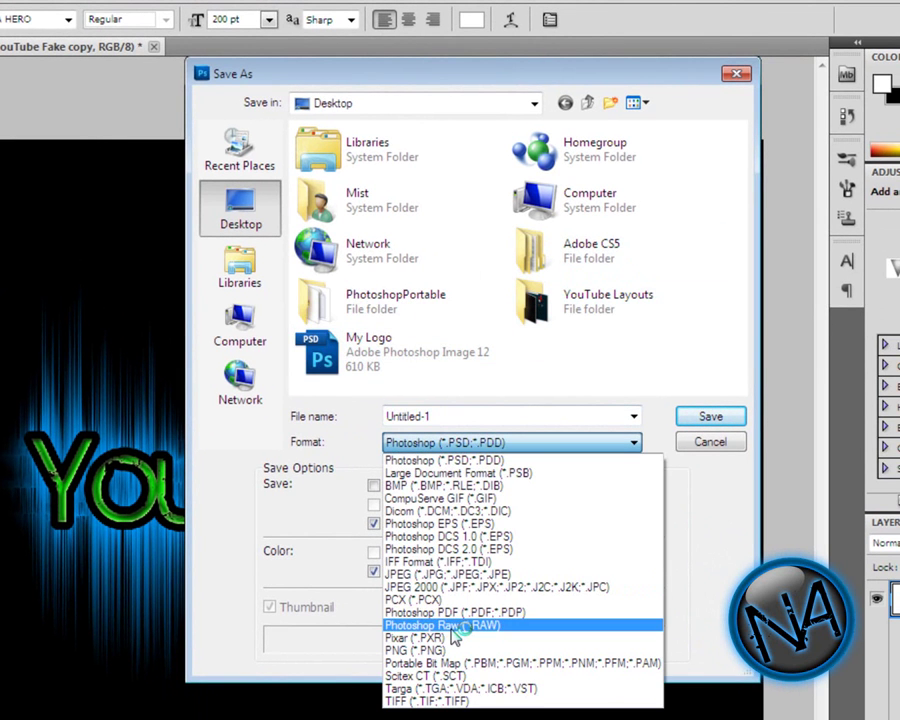
pyautogui.click(448, 576)
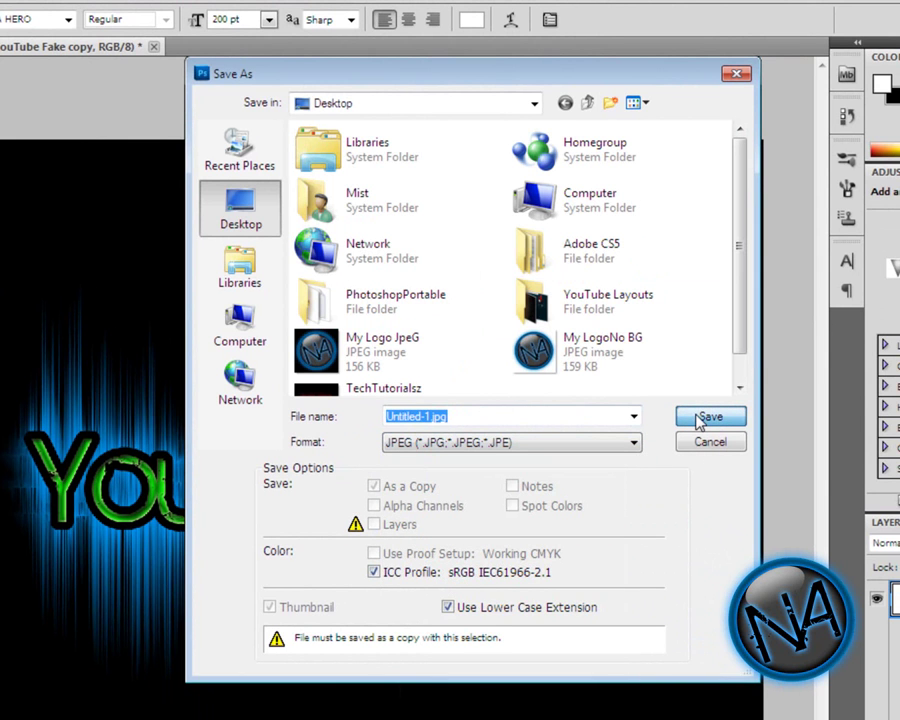
pyautogui.click(706, 417)
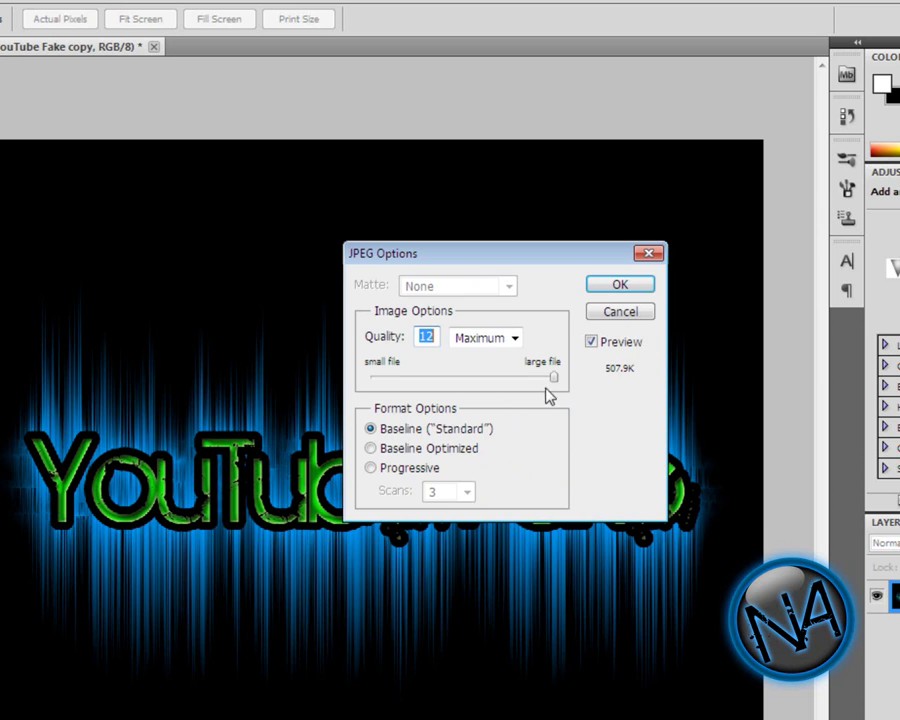
pyautogui.click(616, 286)
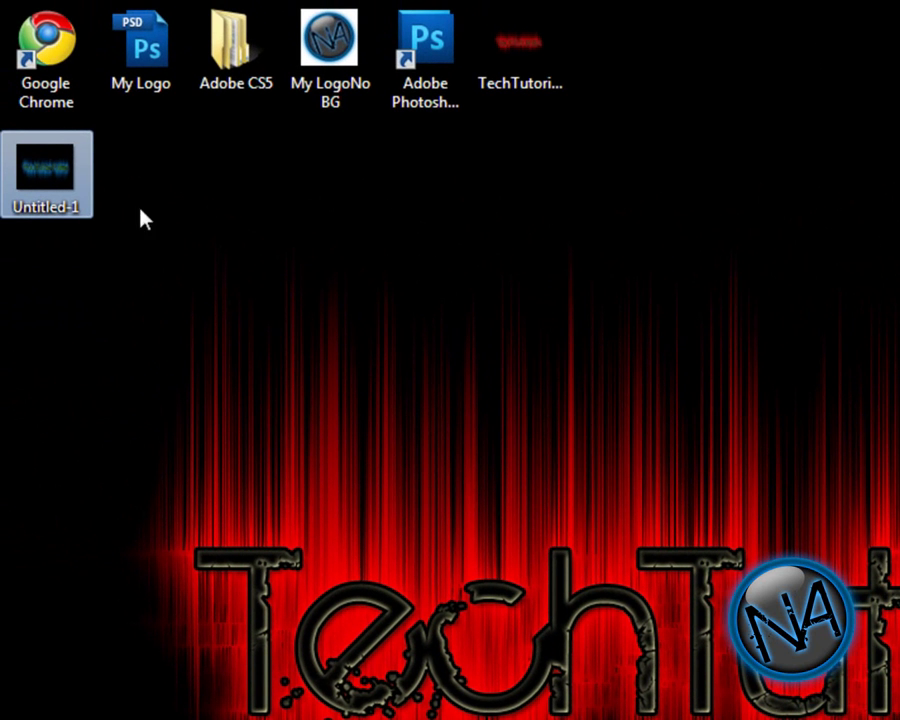
# Step: Move the Untitled-1 icon one spot right and set it as the desktop background
pyautogui.moveTo(31, 175); pyautogui.dragTo(120, 212)
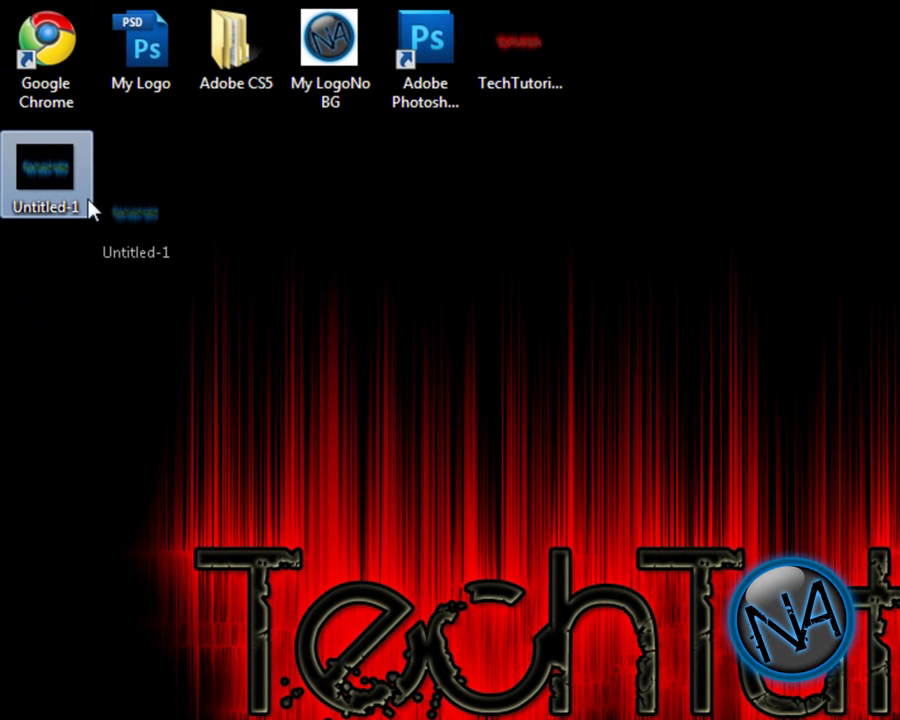
pyautogui.moveTo(270, 282); pyautogui.dragTo(250, 298)
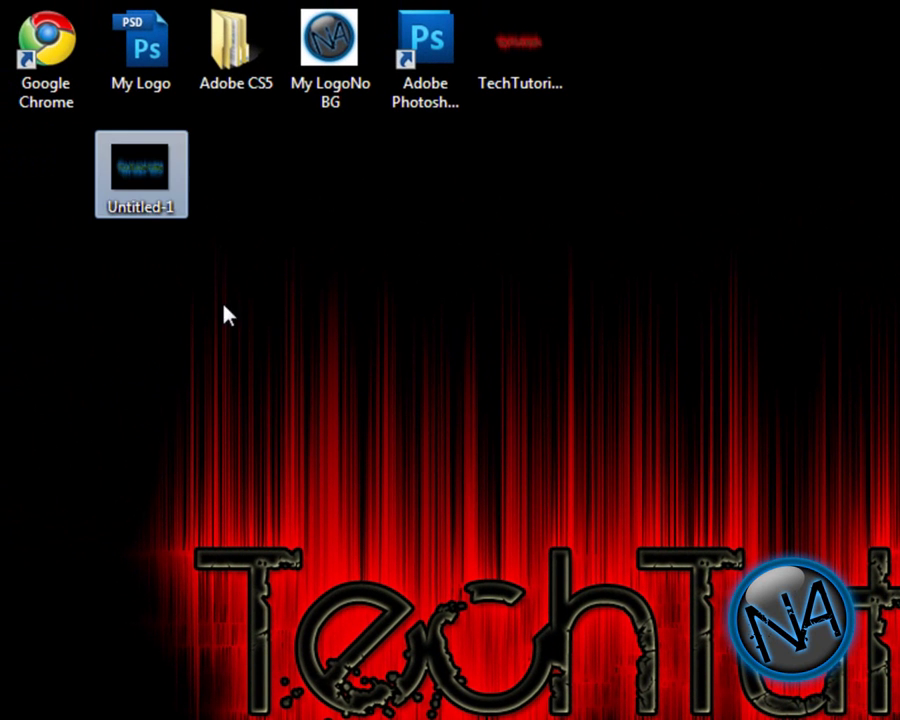
pyautogui.rightClick(156, 193)
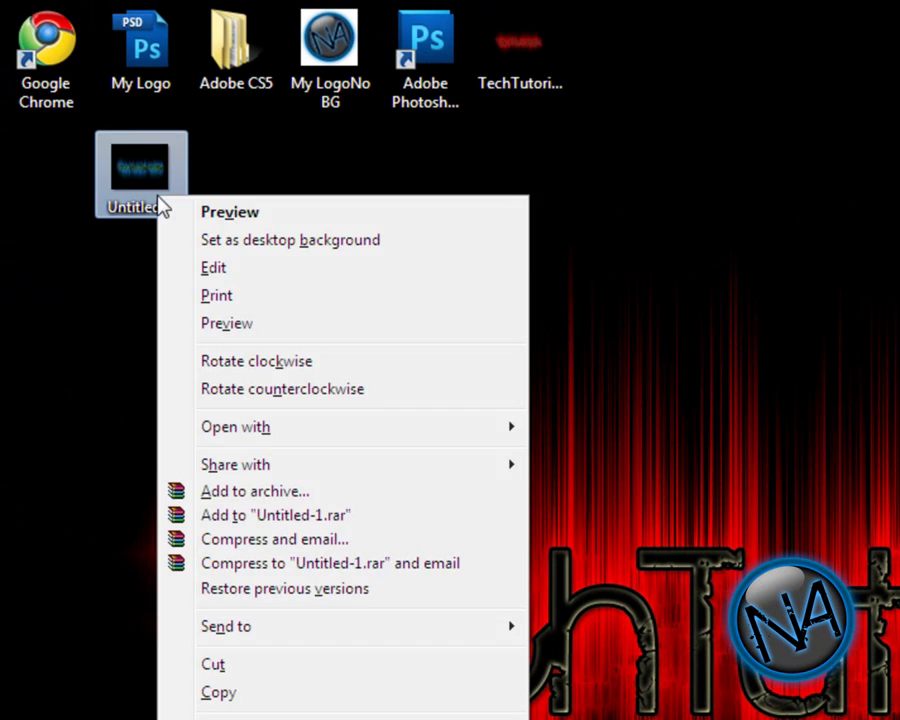
pyautogui.click(252, 250)
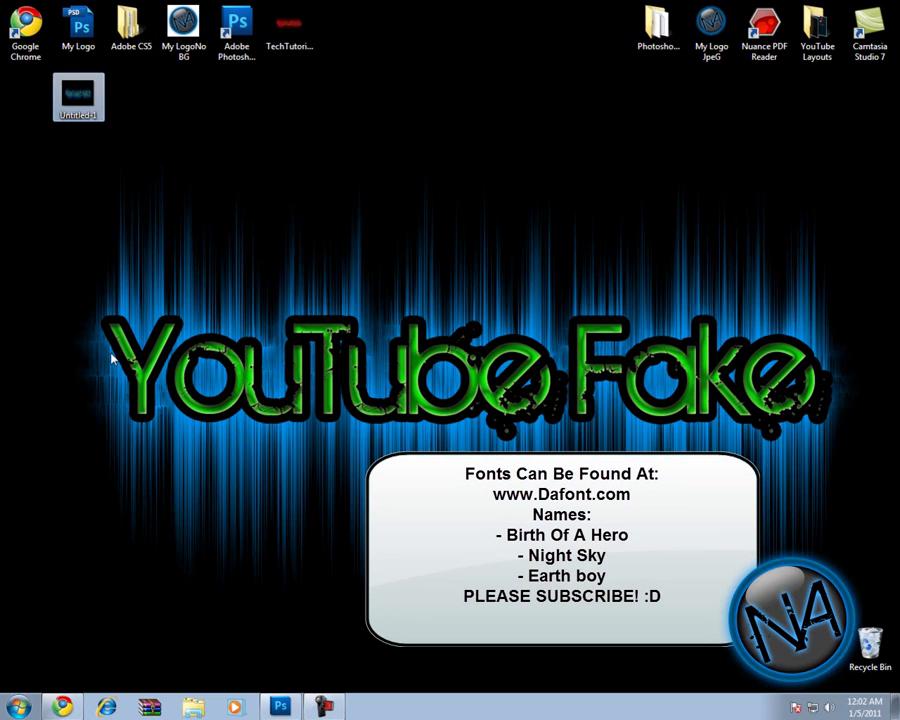
pyautogui.click(246, 456)
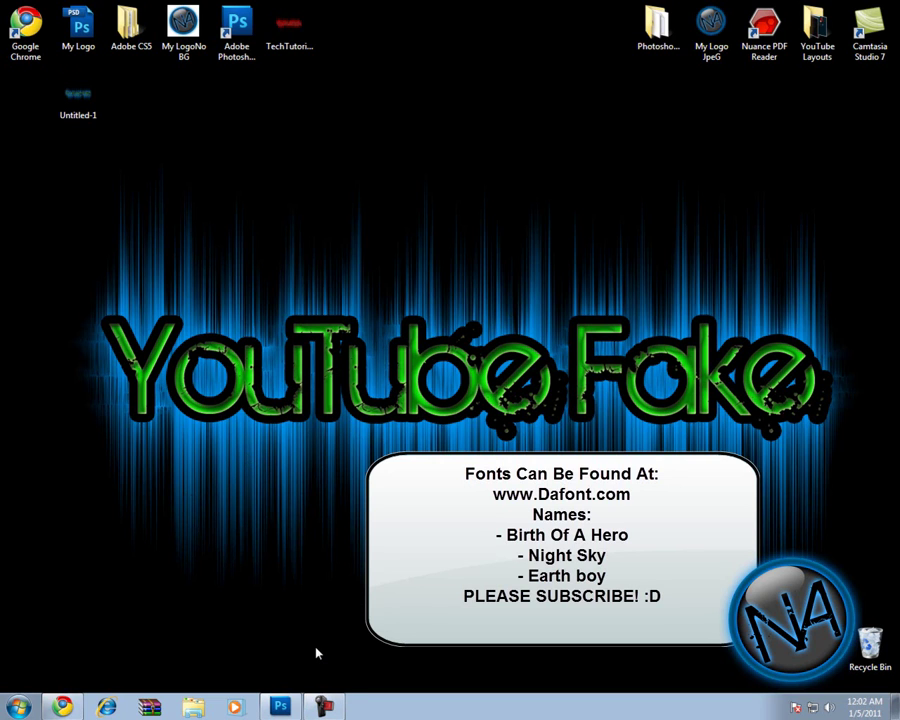